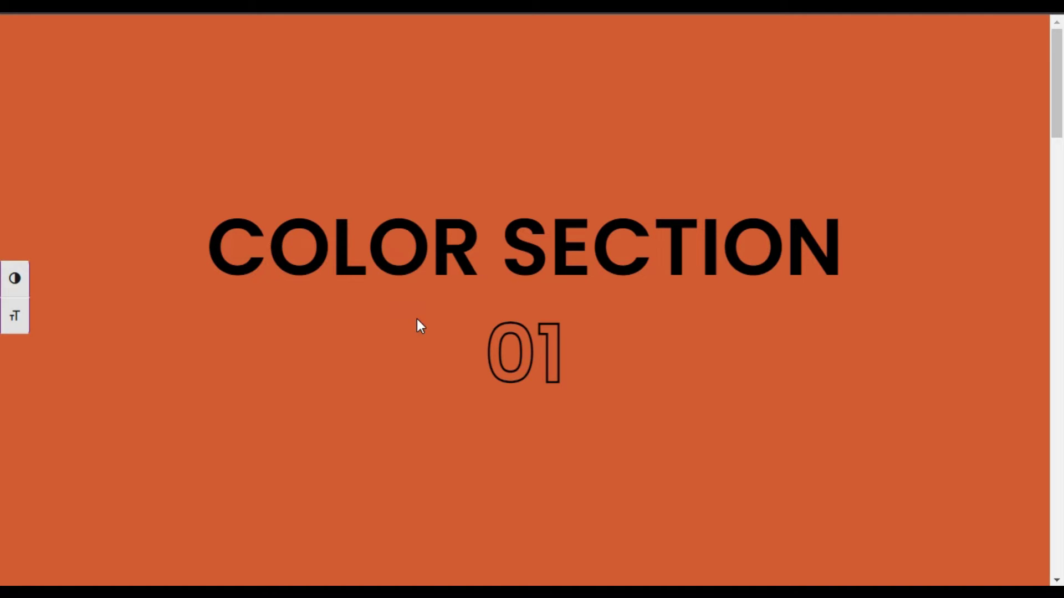
pyautogui.scroll(-4, 373, 305)
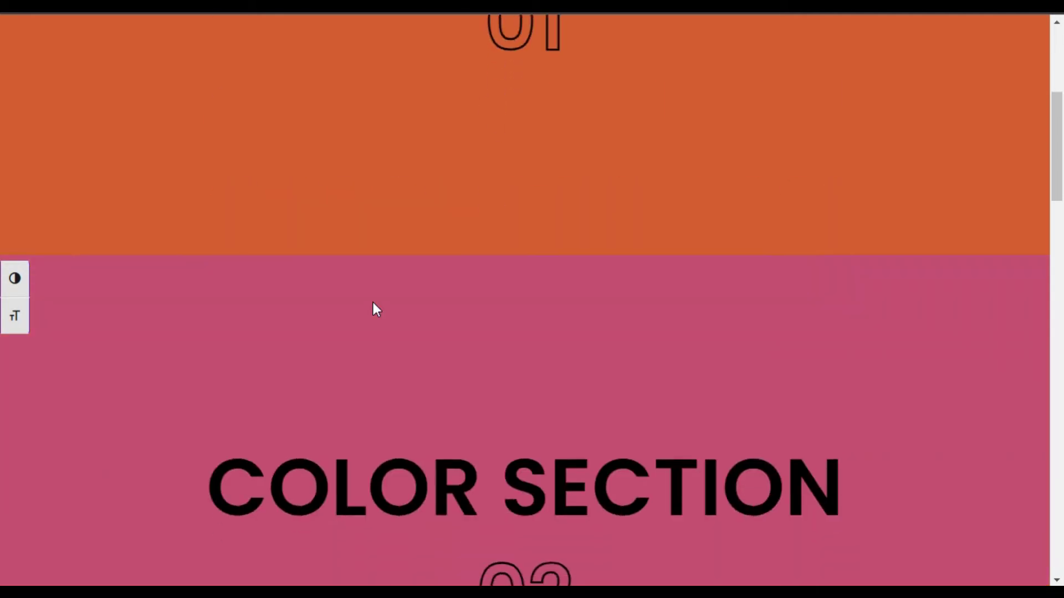
pyautogui.scroll(-3, 373, 309)
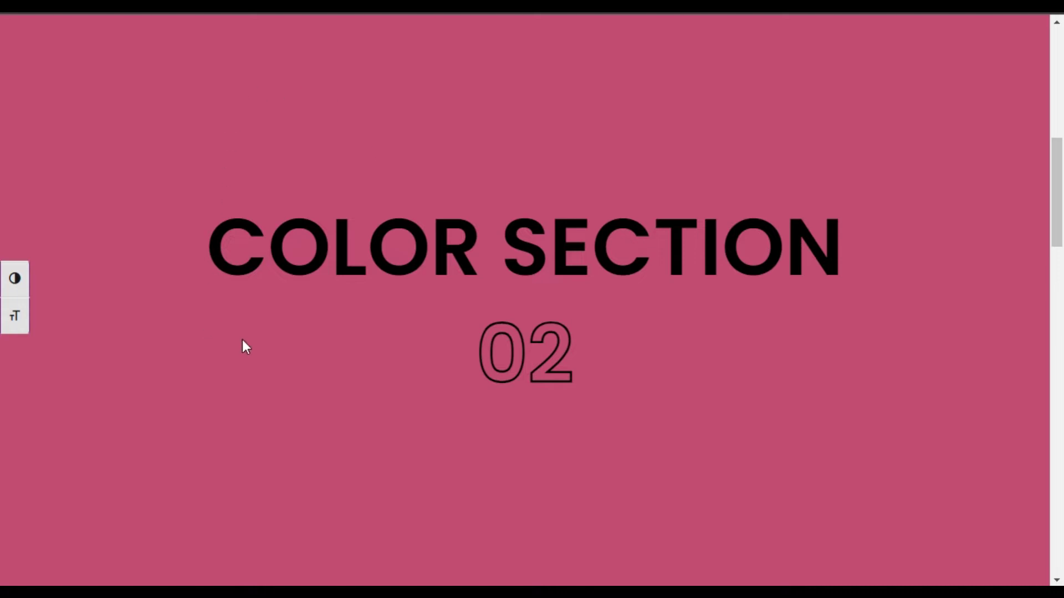
pyautogui.scroll(3, 242, 339)
pyautogui.scroll(2, 277, 247)
pyautogui.scroll(2, 411, 102)
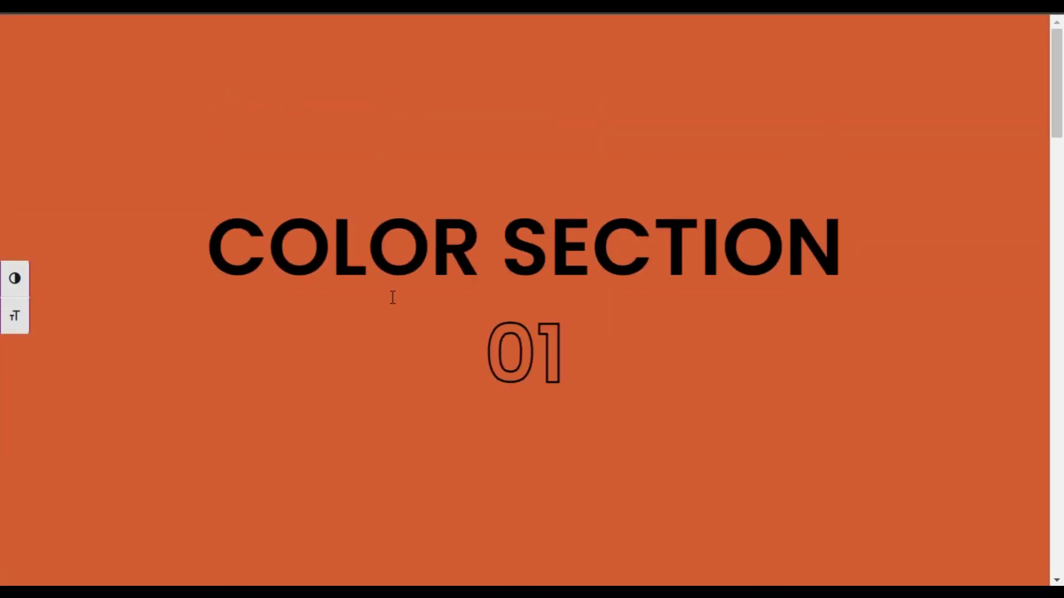
pyautogui.scroll(-3, 383, 380)
pyautogui.scroll(-4, 387, 404)
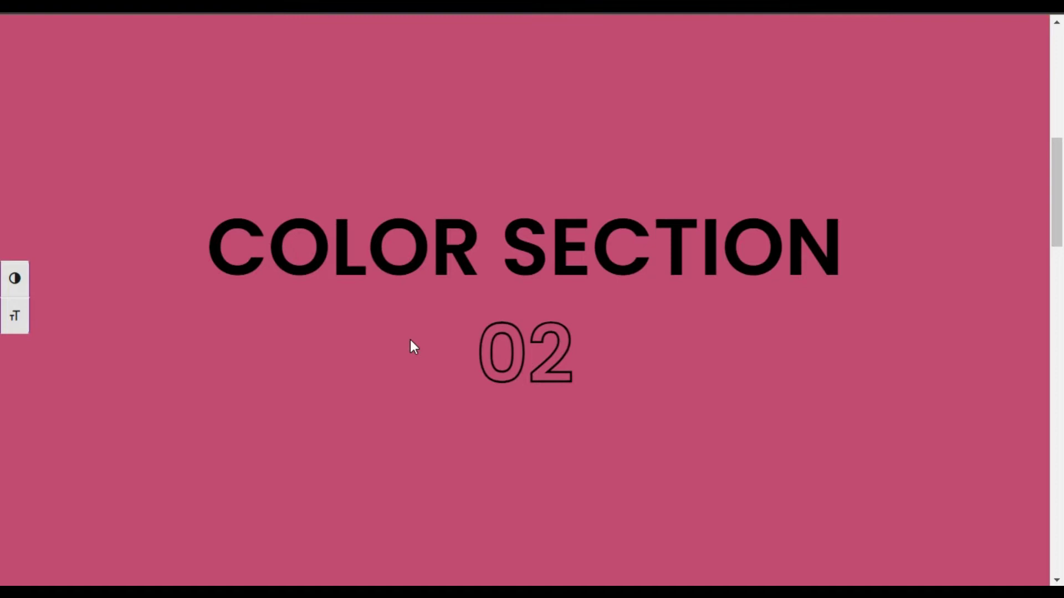
pyautogui.scroll(-6, 411, 340)
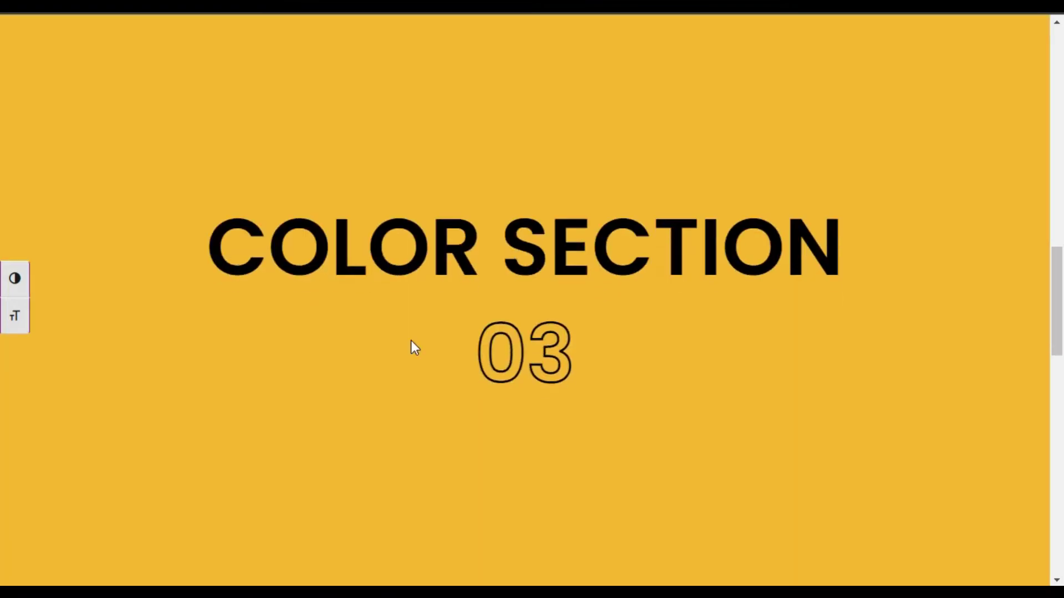
pyautogui.scroll(-3, 412, 347)
pyautogui.scroll(-3, 412, 348)
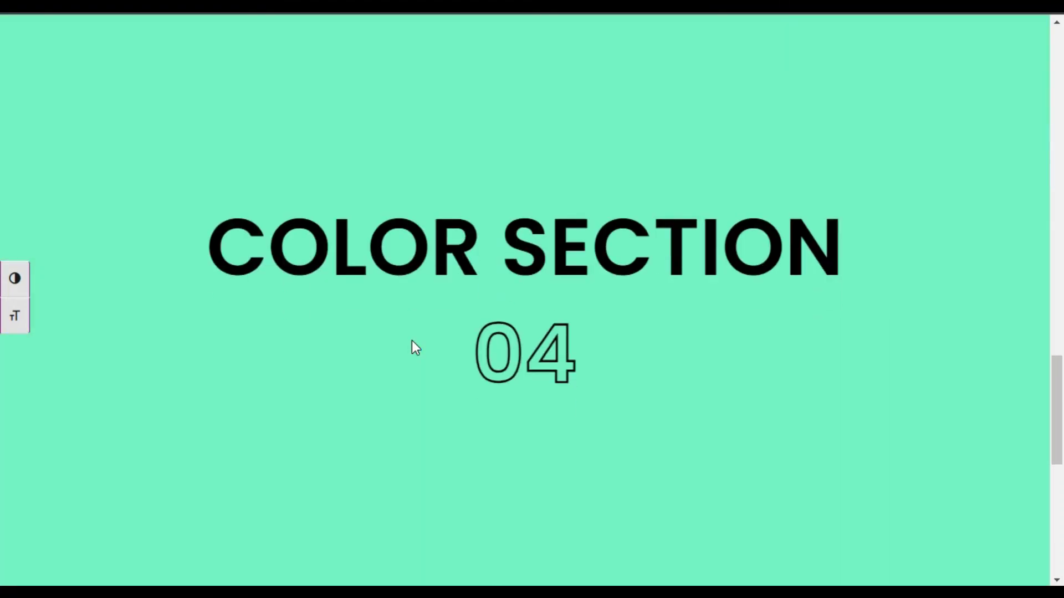
pyautogui.scroll(-3, 414, 348)
pyautogui.scroll(-3, 414, 347)
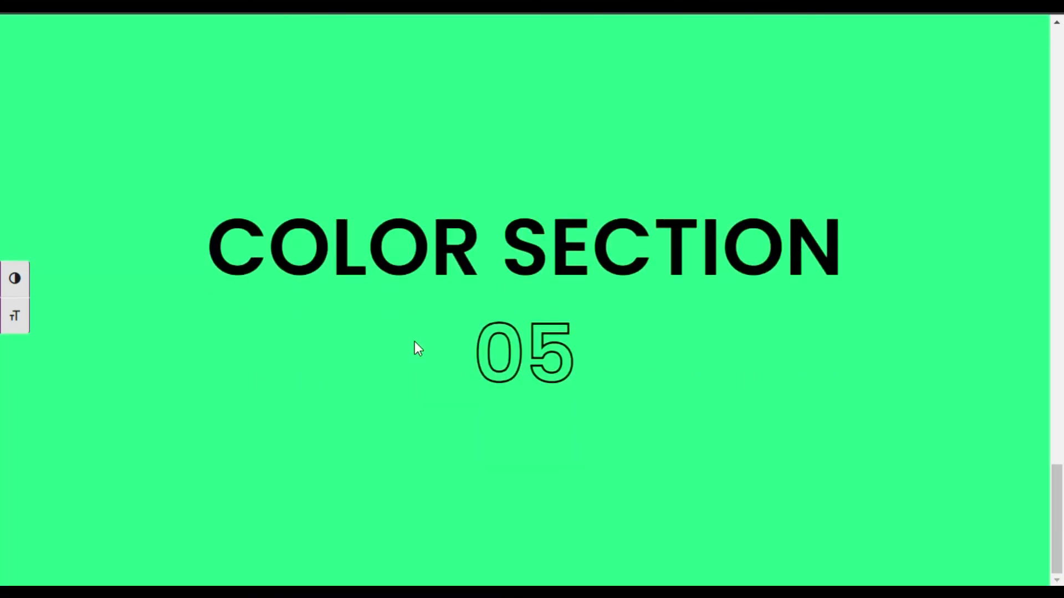
pyautogui.scroll(5, 415, 342)
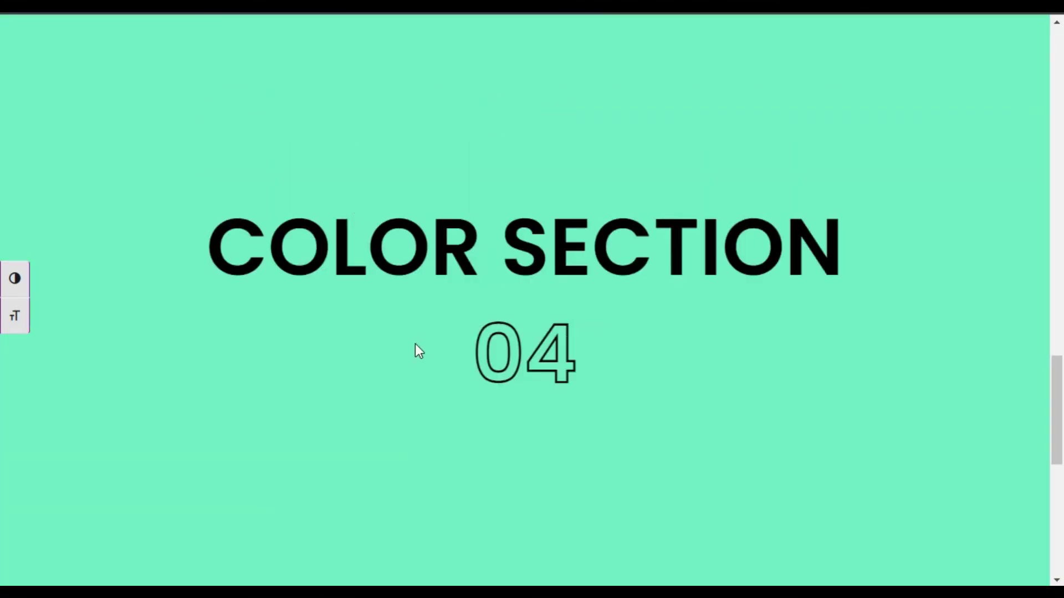
pyautogui.scroll(3, 414, 343)
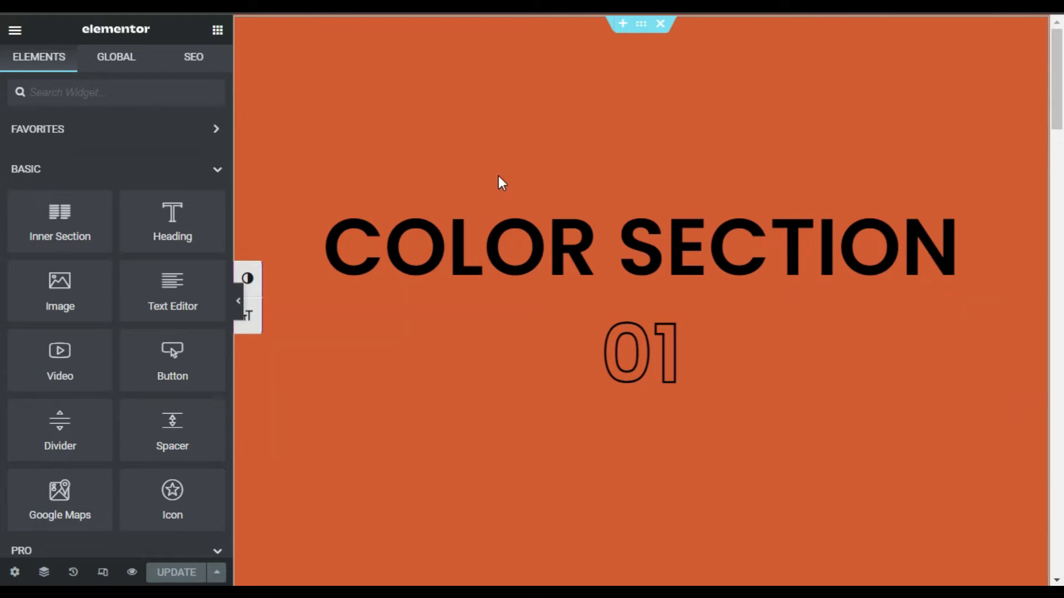
pyautogui.scroll(-2, 500, 175)
pyautogui.scroll(3, 709, 190)
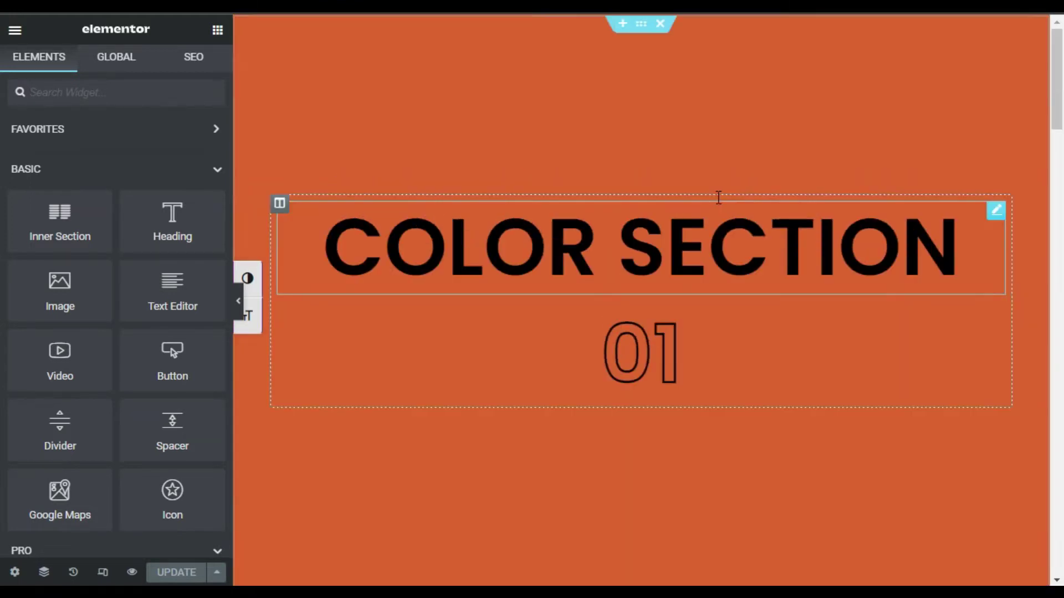
pyautogui.scroll(-2, 710, 99)
pyautogui.scroll(-1, 692, 154)
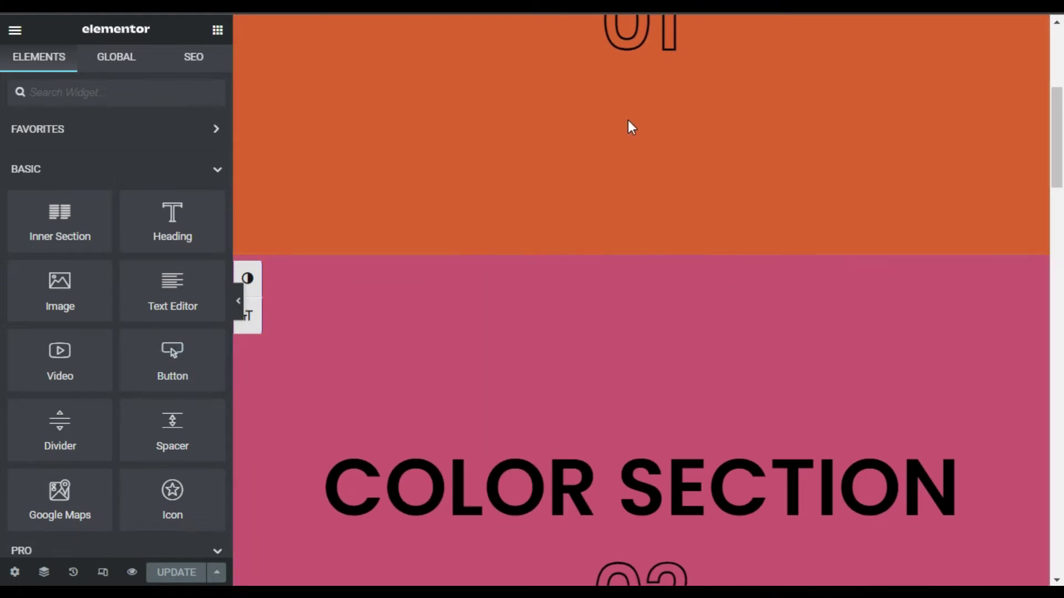
pyautogui.scroll(-4, 595, 322)
pyautogui.scroll(-2, 593, 322)
pyautogui.scroll(-1, 592, 330)
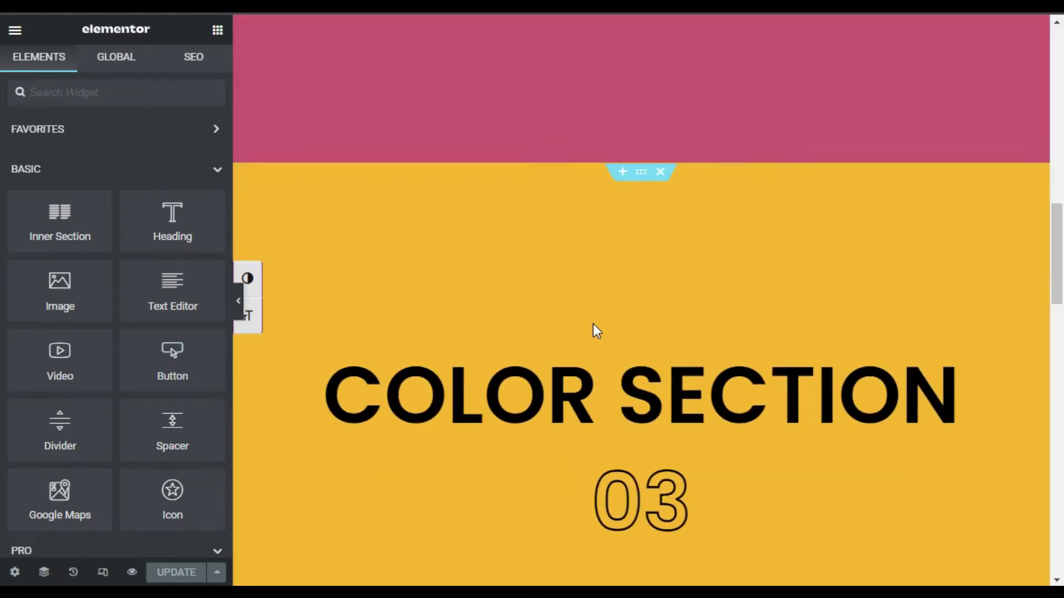
pyautogui.scroll(-2, 593, 330)
pyautogui.scroll(-8, 581, 341)
pyautogui.scroll(-6, 571, 350)
pyautogui.scroll(-1, 571, 344)
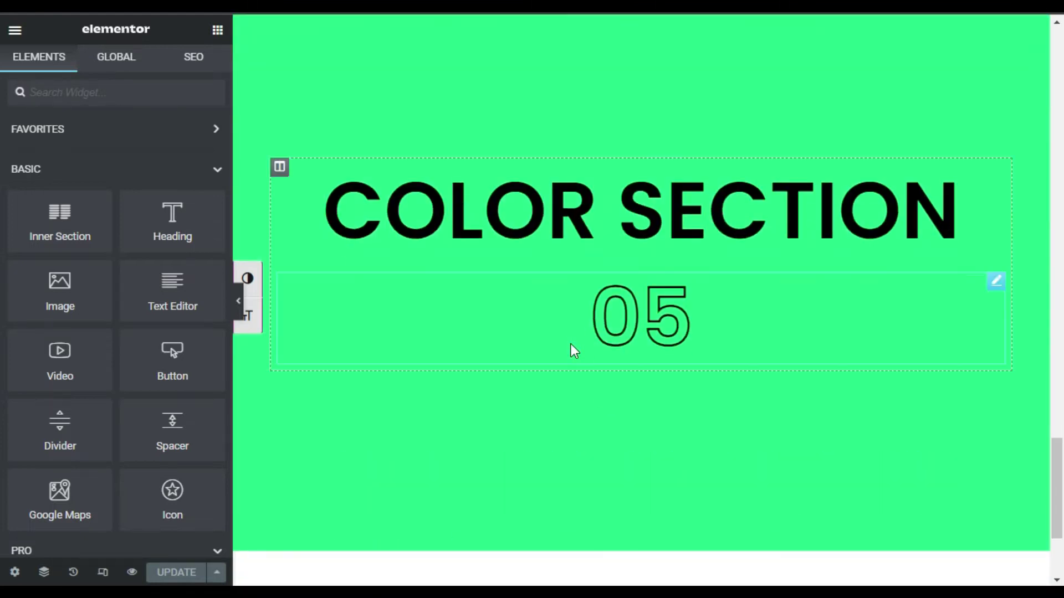
pyautogui.scroll(10, 572, 348)
pyautogui.scroll(5, 572, 346)
pyautogui.scroll(5, 573, 352)
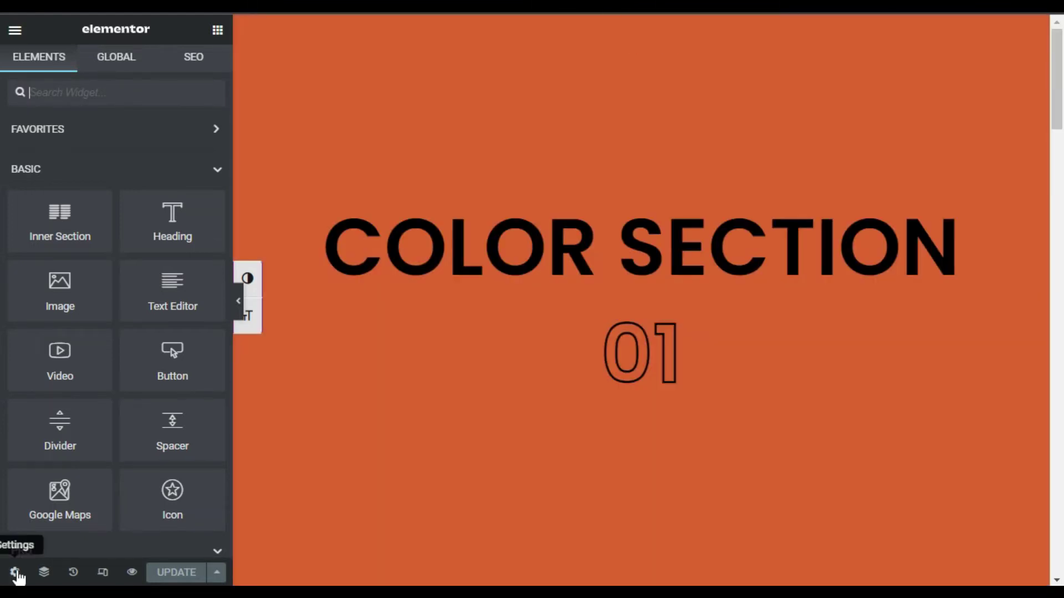
# Switch on Scroll Snap in the page's Advanced settings.
pyautogui.click(15, 573)
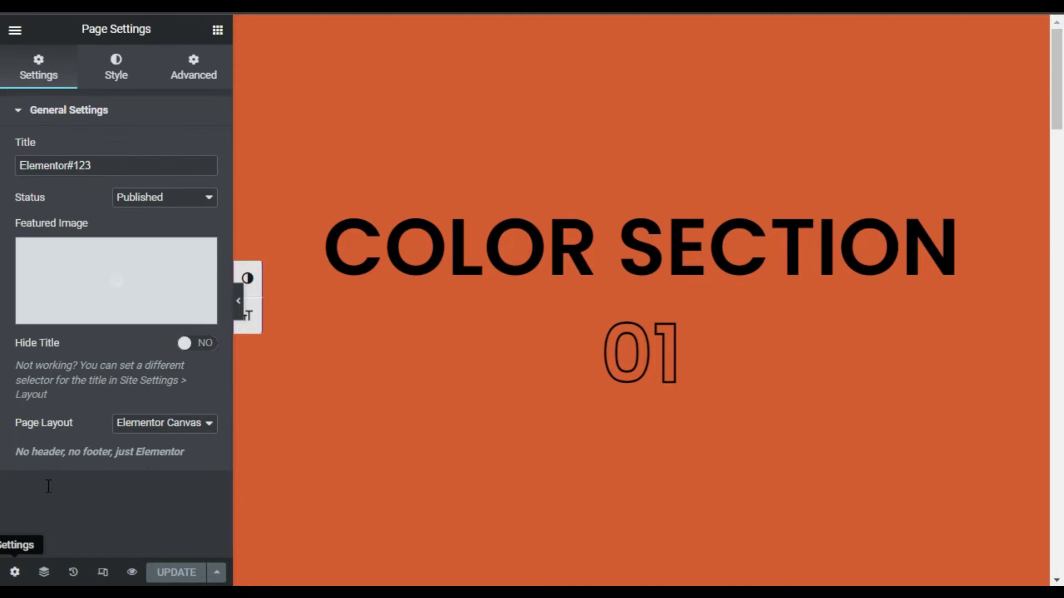
pyautogui.click(194, 71)
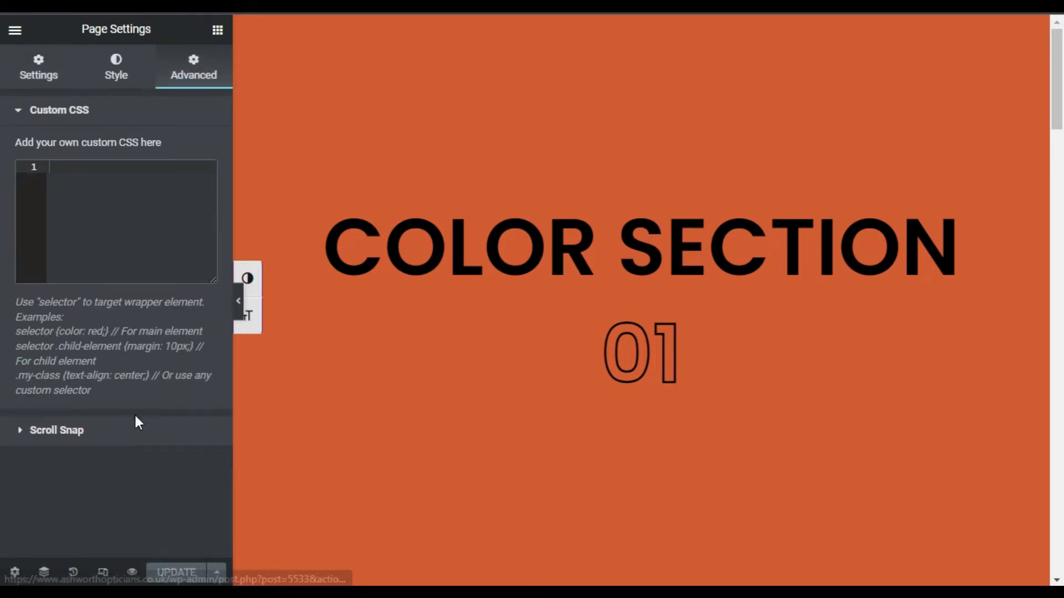
pyautogui.click(99, 438)
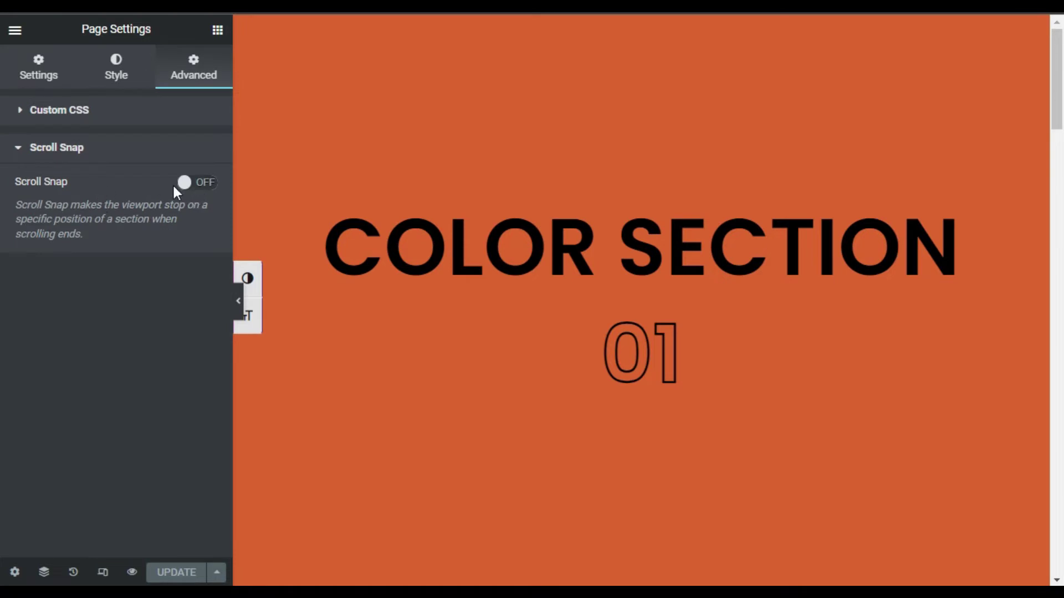
pyautogui.click(195, 190)
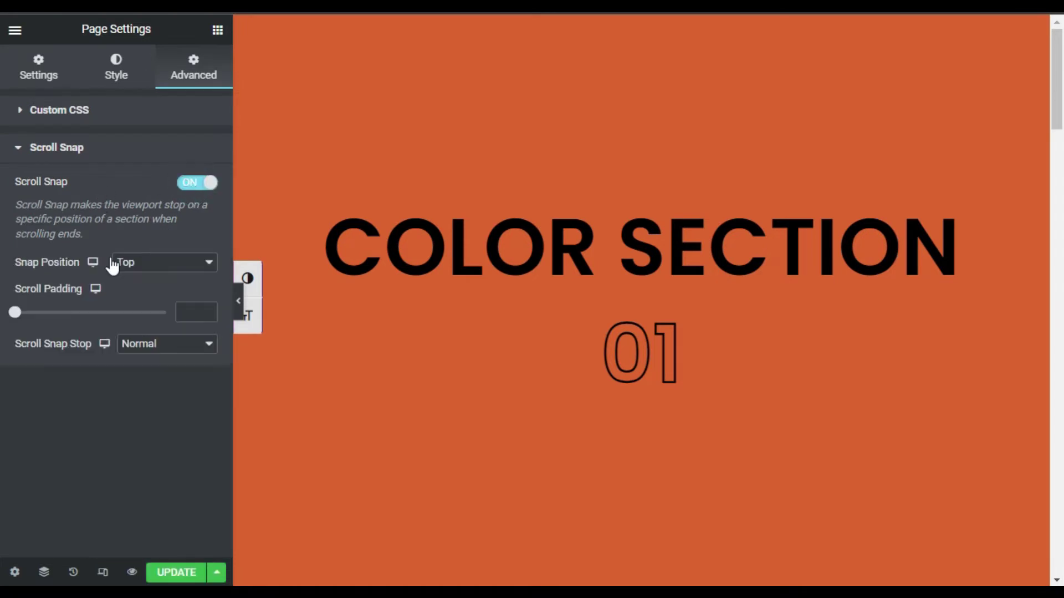
# Keep Top as the snap position for the colour sections.
pyautogui.moveTo(22, 262); pyautogui.dragTo(54, 261)
pyautogui.click(150, 264)
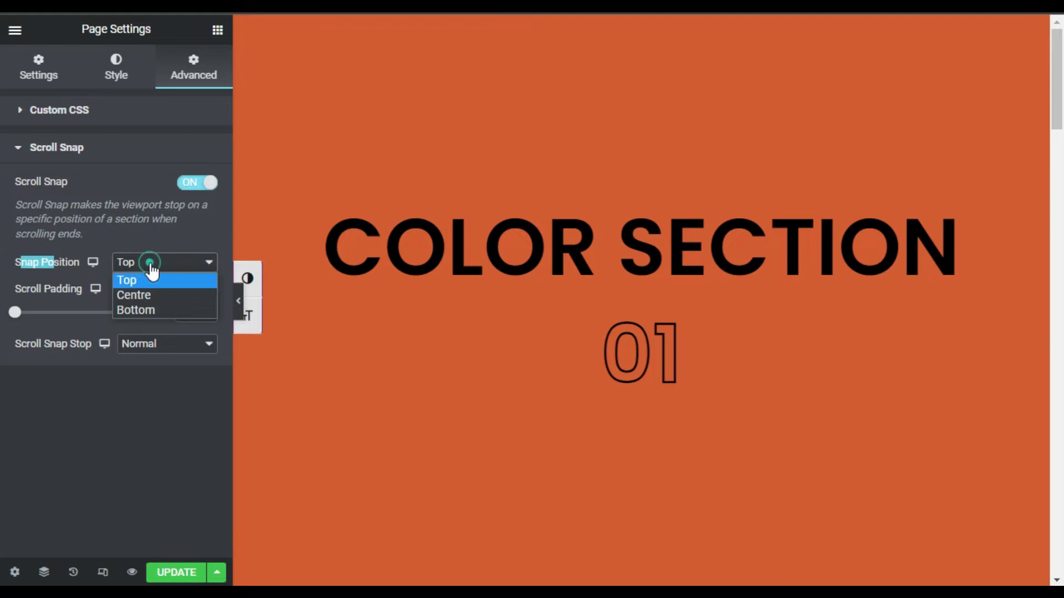
pyautogui.click(43, 265)
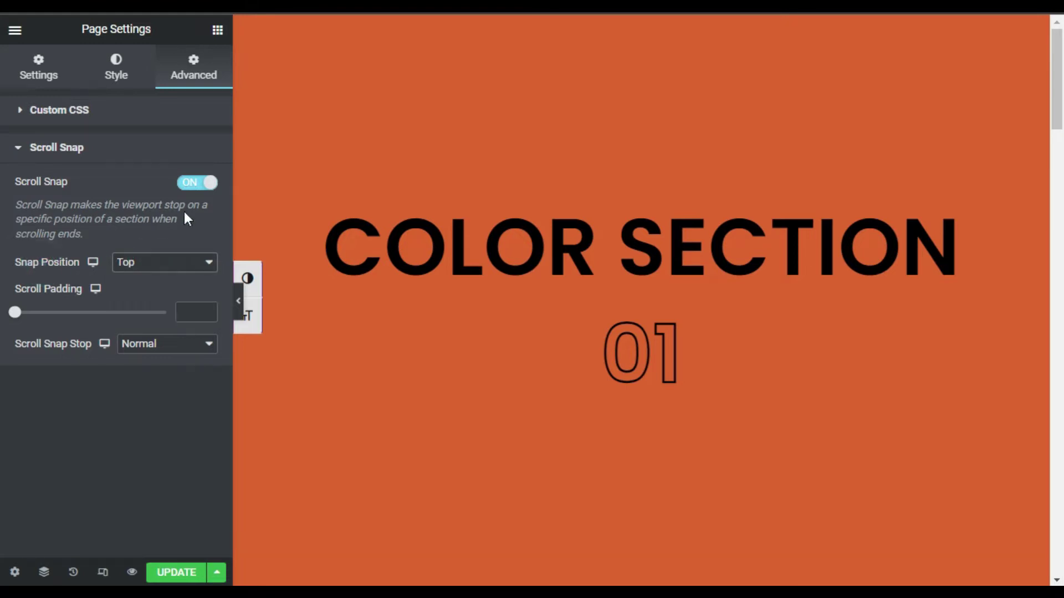
pyautogui.click(129, 264)
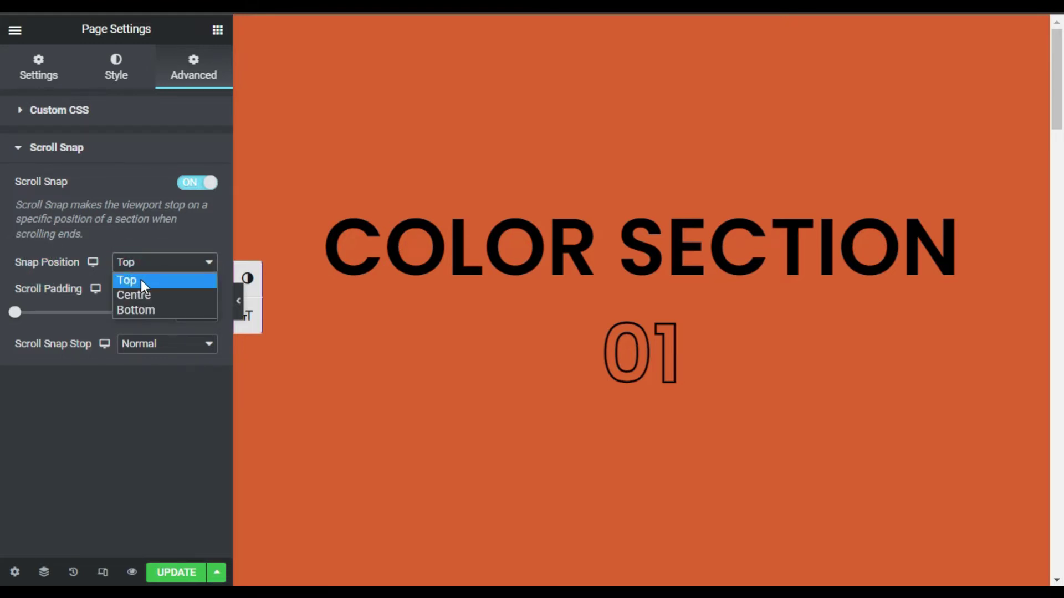
pyautogui.click(140, 280)
pyautogui.scroll(-3, 694, 155)
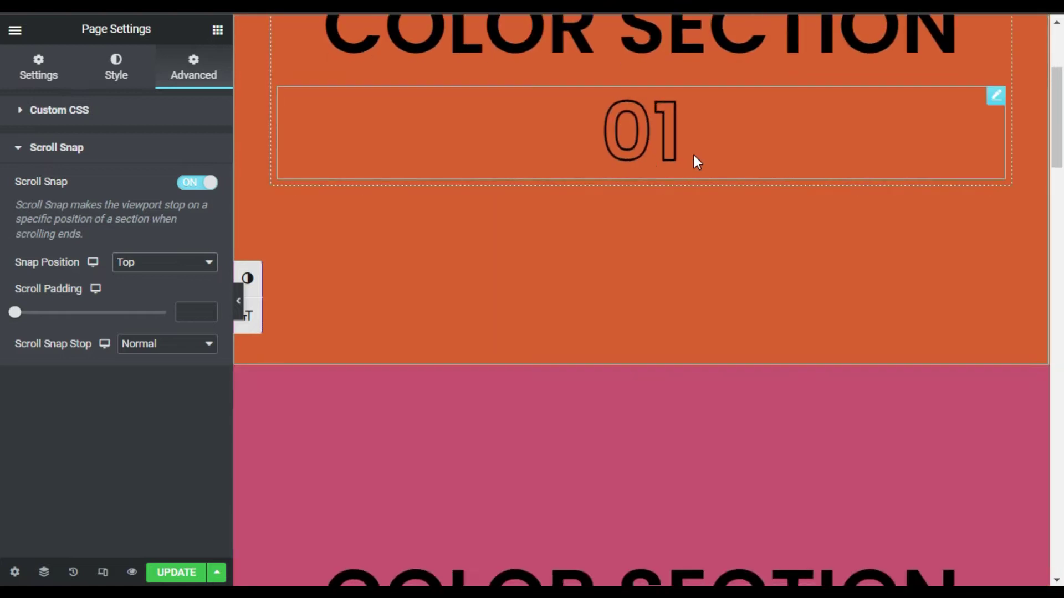
pyautogui.scroll(-3, 694, 156)
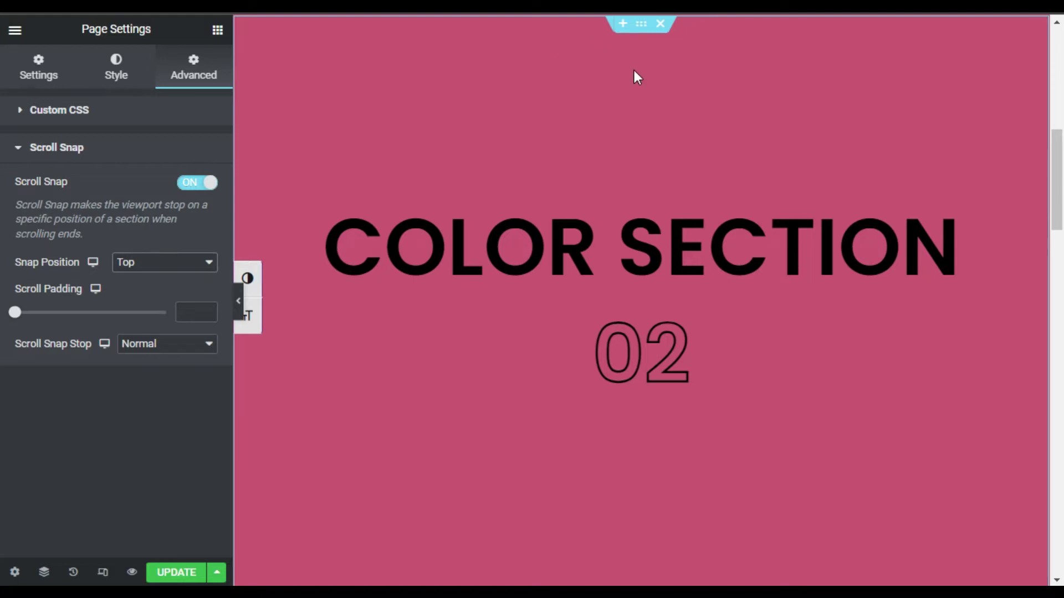
pyautogui.scroll(-3, 634, 129)
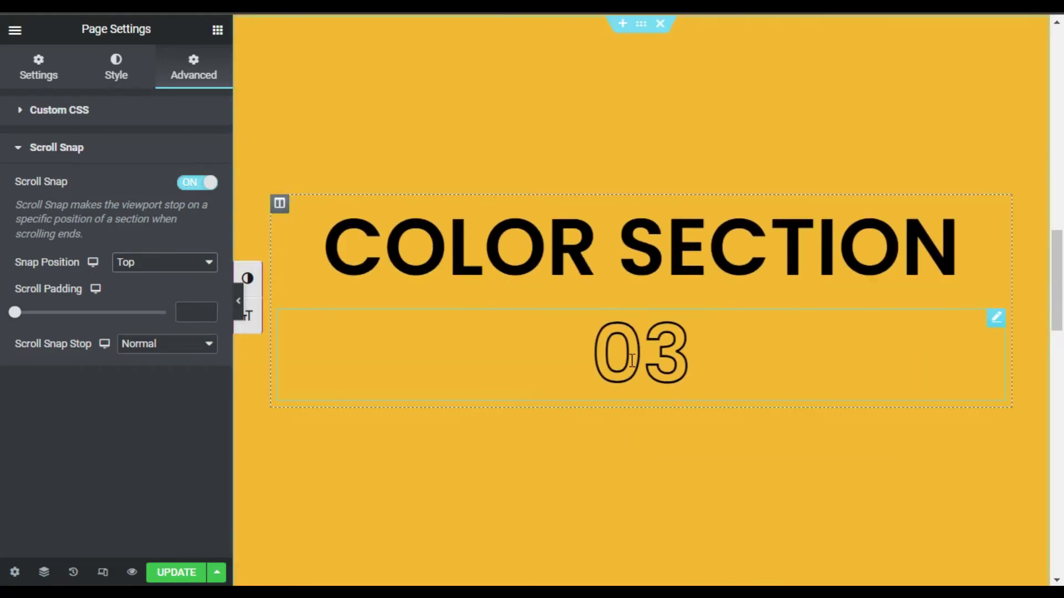
pyautogui.scroll(-3, 629, 171)
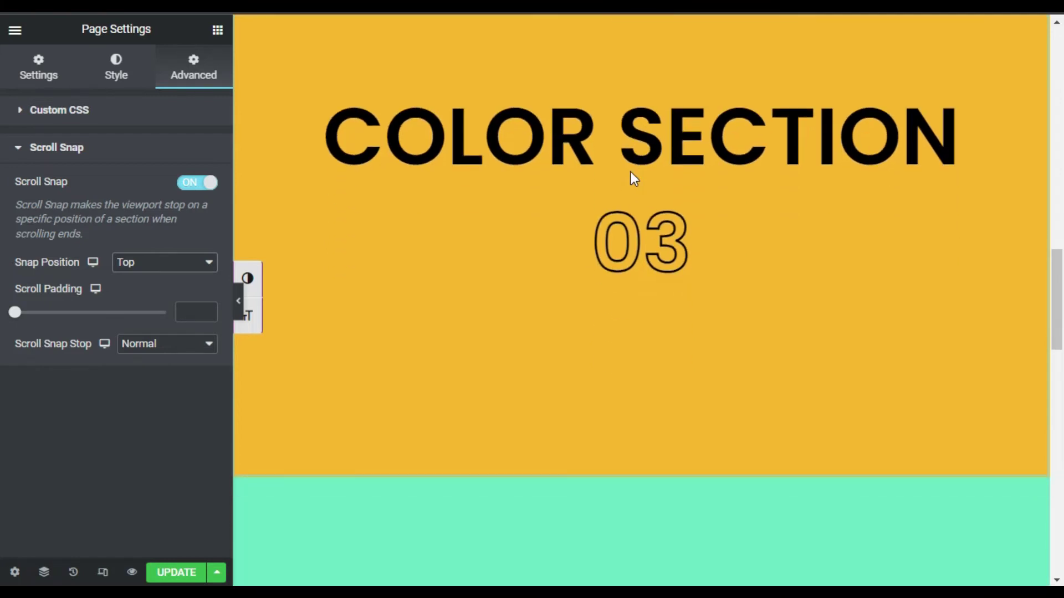
pyautogui.scroll(-3, 631, 172)
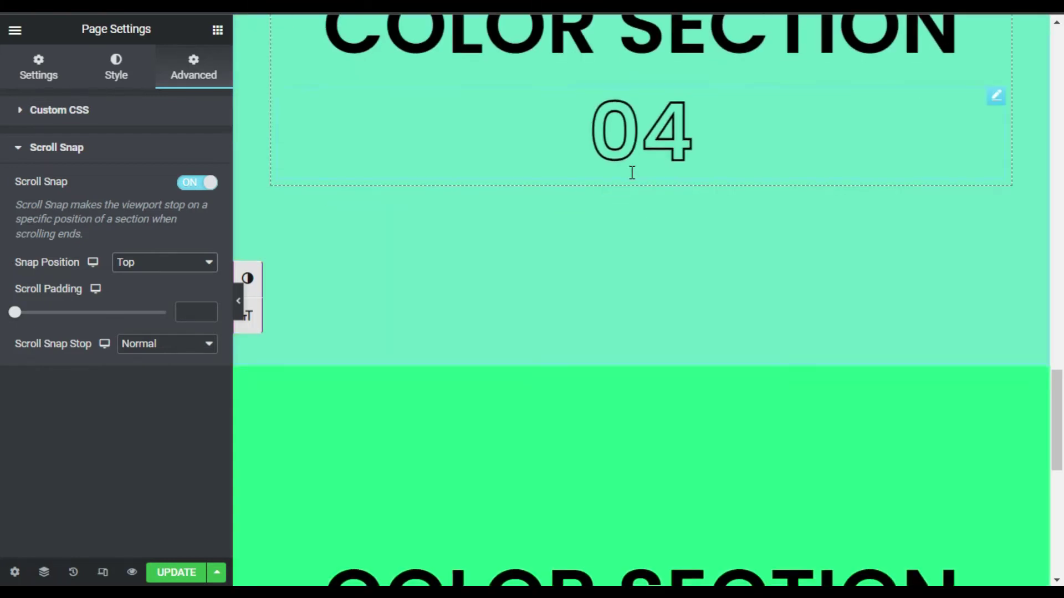
pyautogui.scroll(2, 631, 172)
pyautogui.scroll(5, 633, 182)
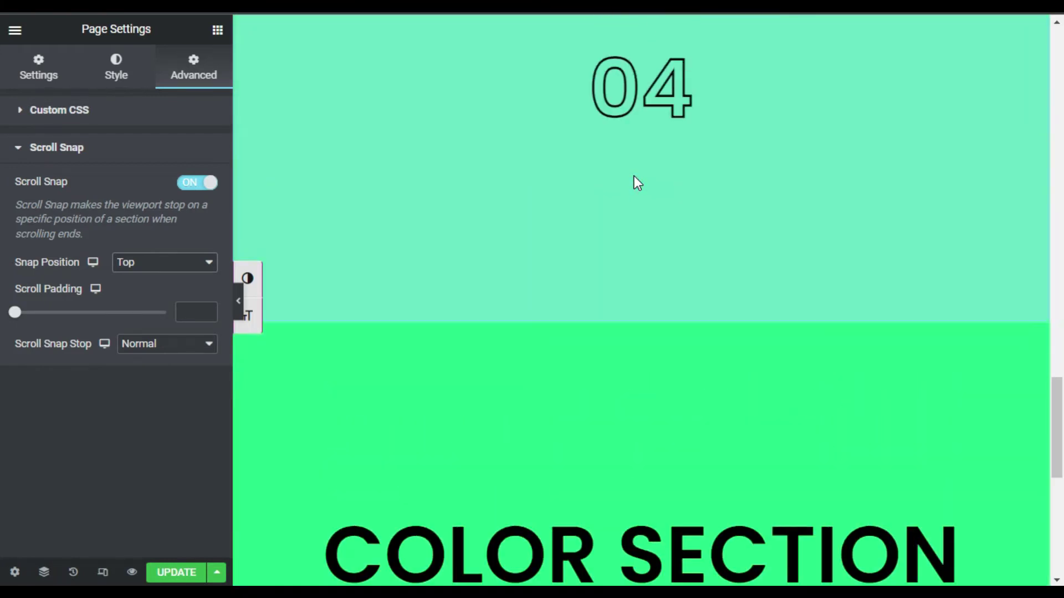
pyautogui.scroll(2, 636, 184)
pyautogui.scroll(2, 636, 183)
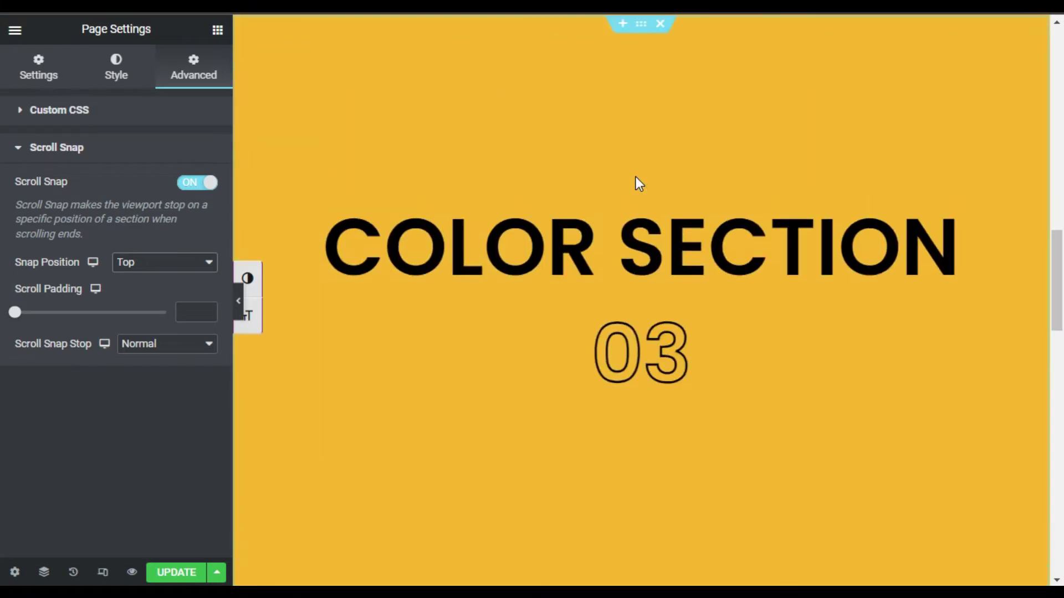
pyautogui.scroll(2, 636, 182)
pyautogui.scroll(2, 637, 182)
pyautogui.scroll(-2, 638, 386)
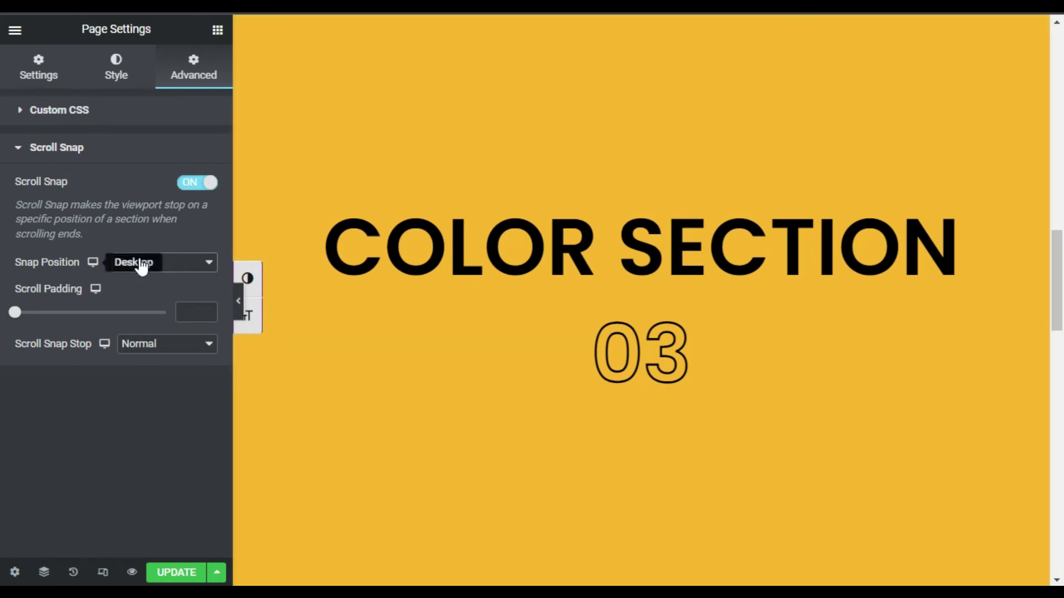
pyautogui.click(162, 261)
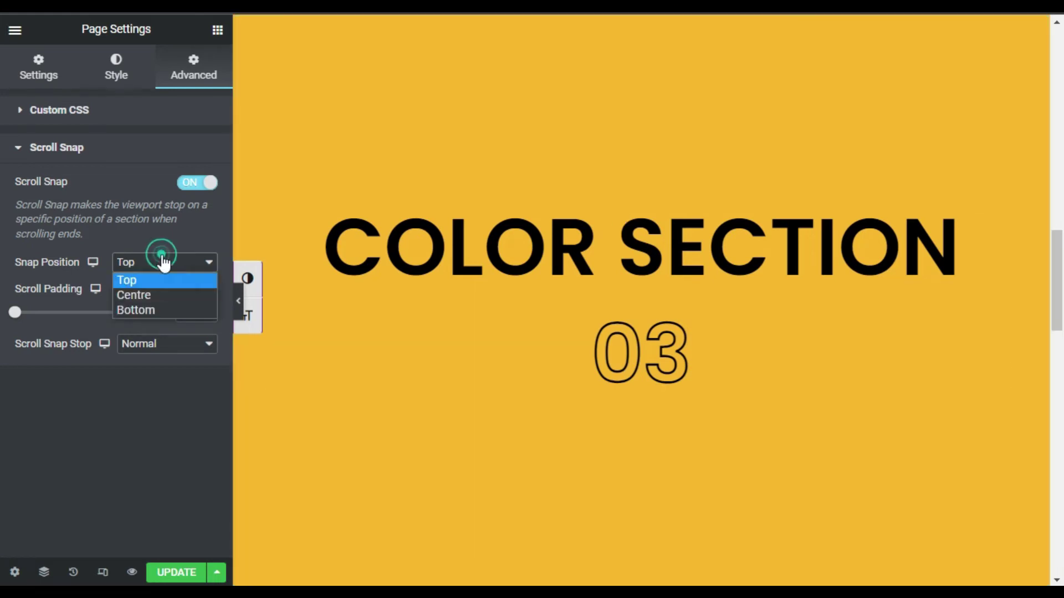
pyautogui.click(161, 297)
pyautogui.scroll(-2, 464, 192)
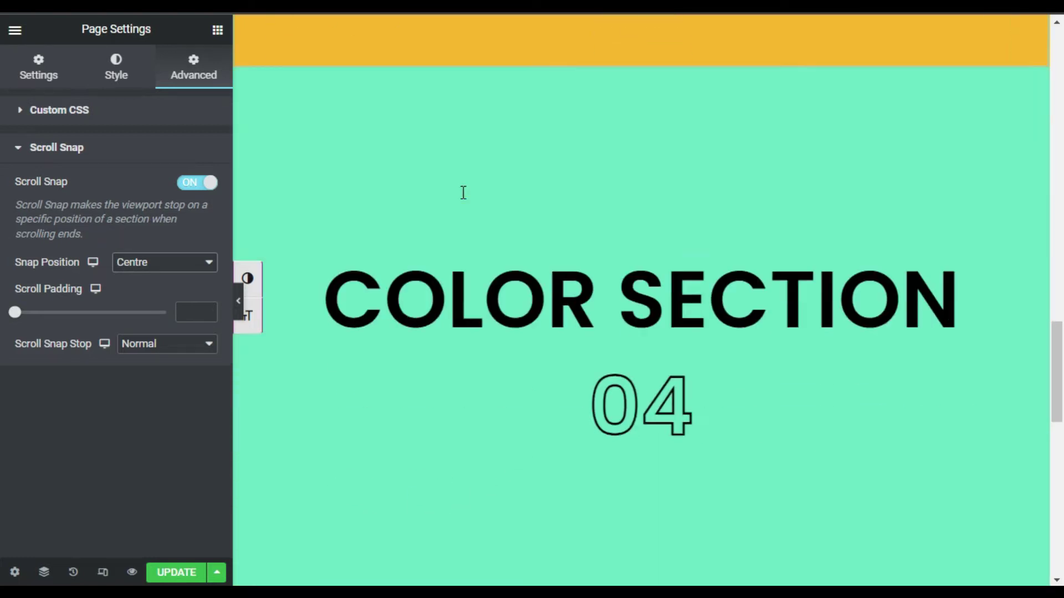
pyautogui.moveTo(641, 247)
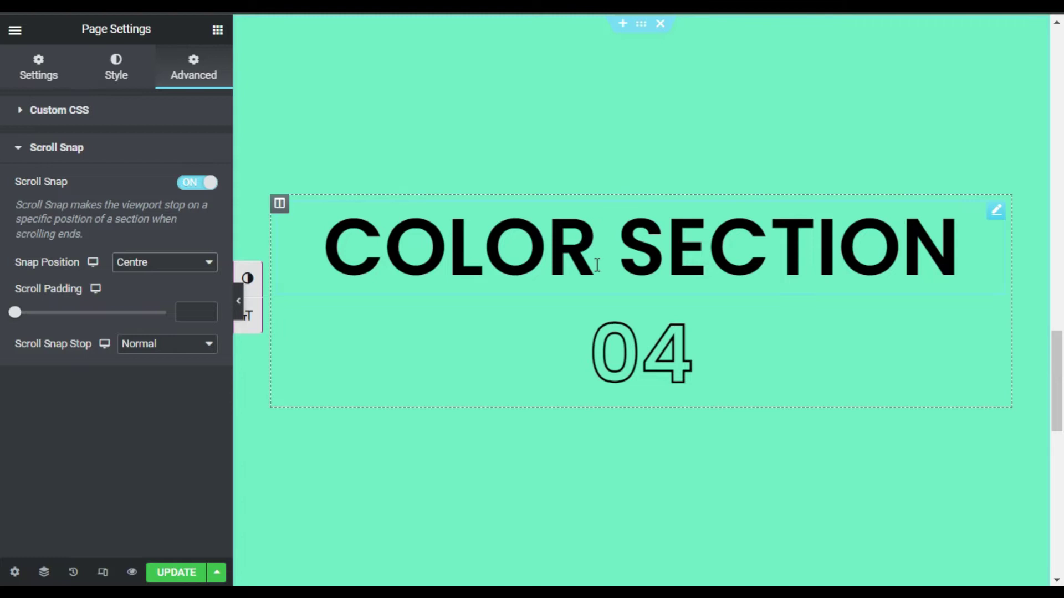
pyautogui.scroll(2, 596, 264)
pyautogui.scroll(2, 598, 268)
pyautogui.scroll(2, 597, 269)
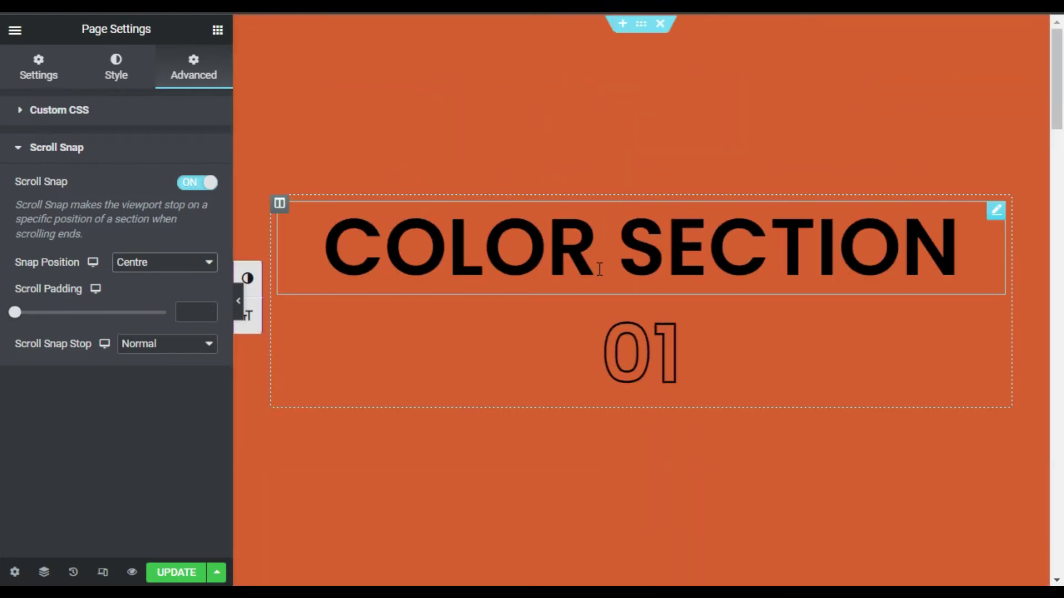
pyautogui.click(152, 263)
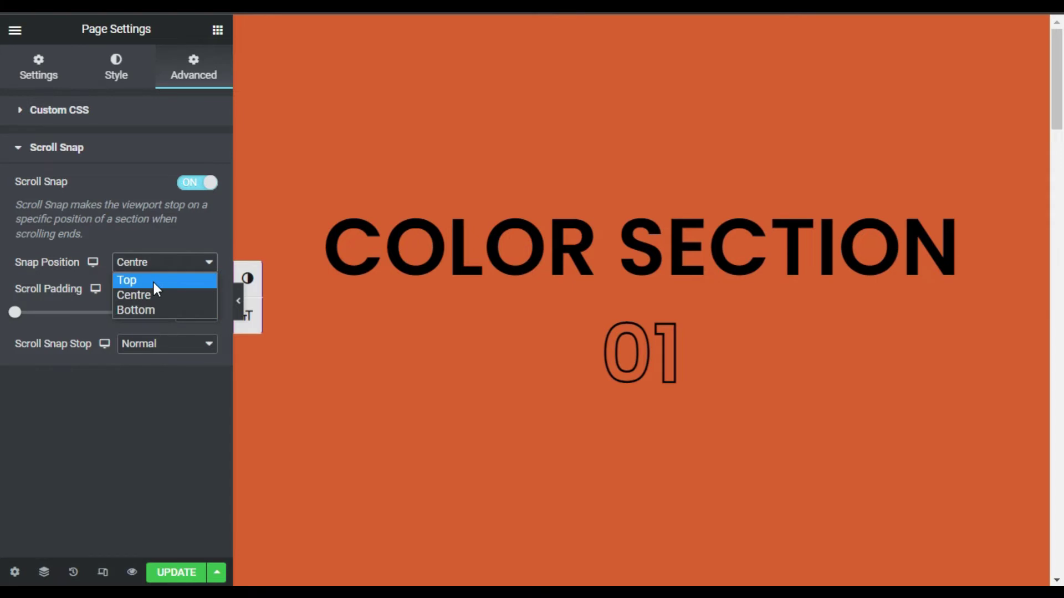
pyautogui.click(152, 279)
pyautogui.moveTo(640, 37)
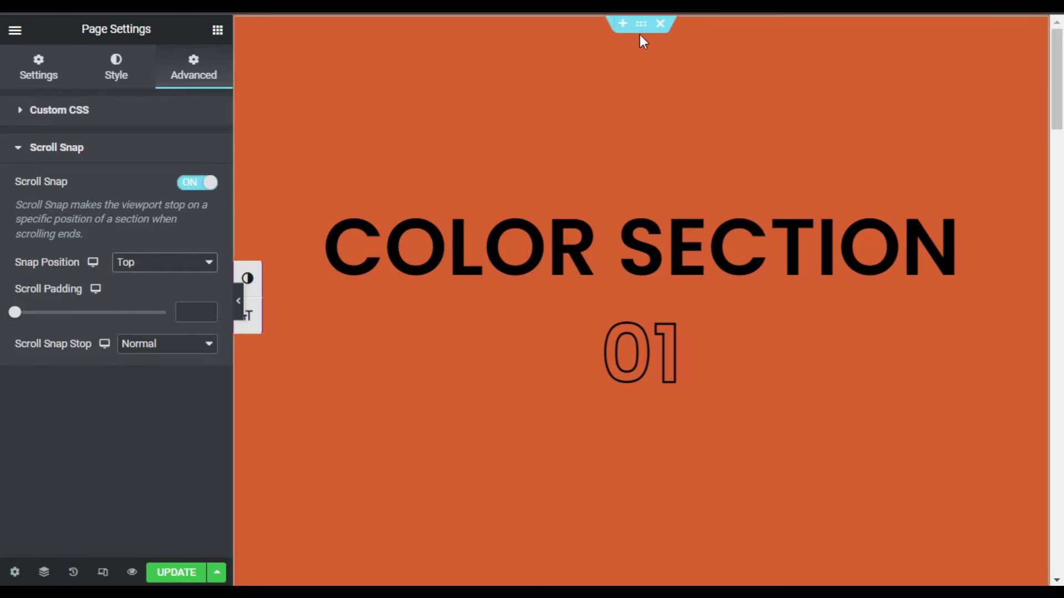
# Set colour sections 01, 02 and 03 to Min Height 400px instead of Fit To Screen.
pyautogui.click(641, 24)
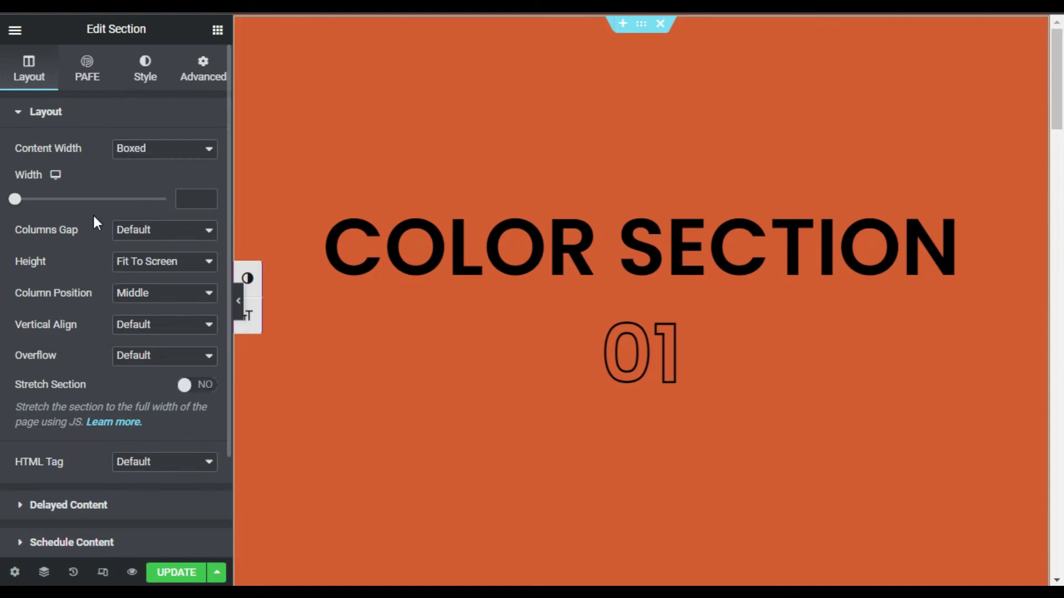
pyautogui.click(141, 261)
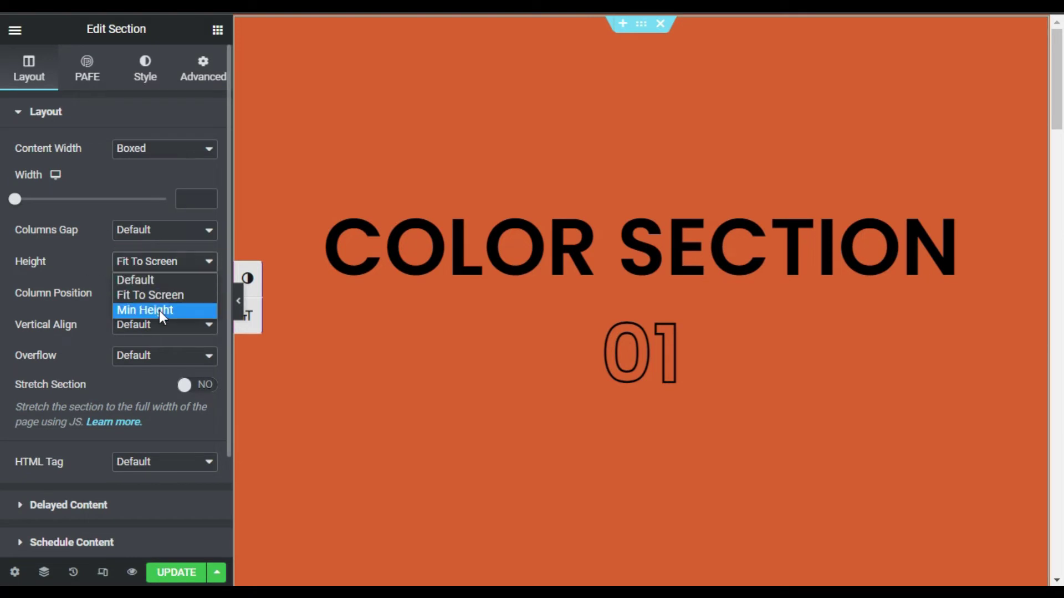
pyautogui.click(159, 309)
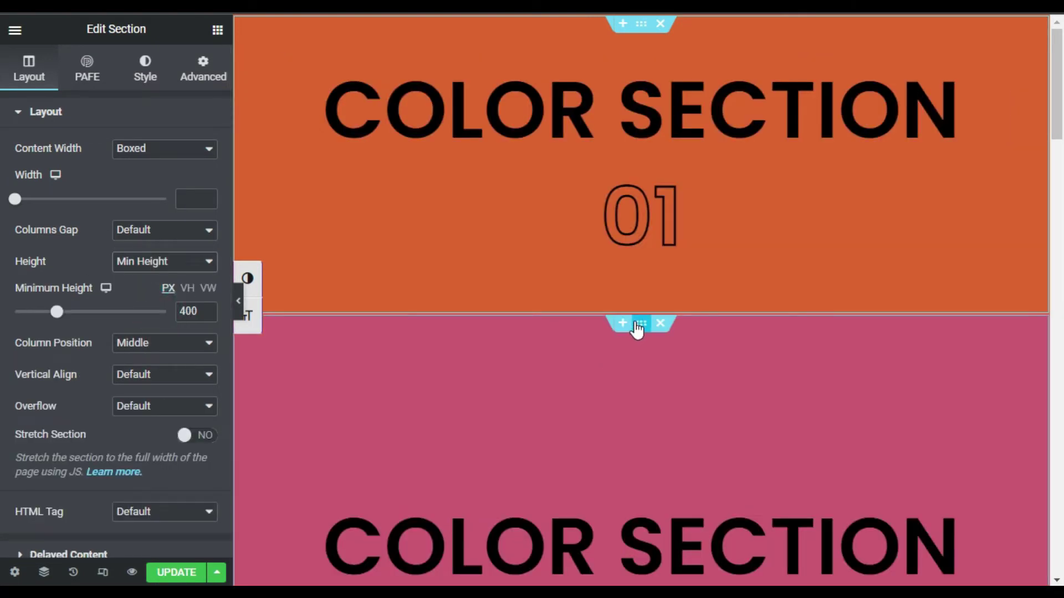
pyautogui.click(158, 261)
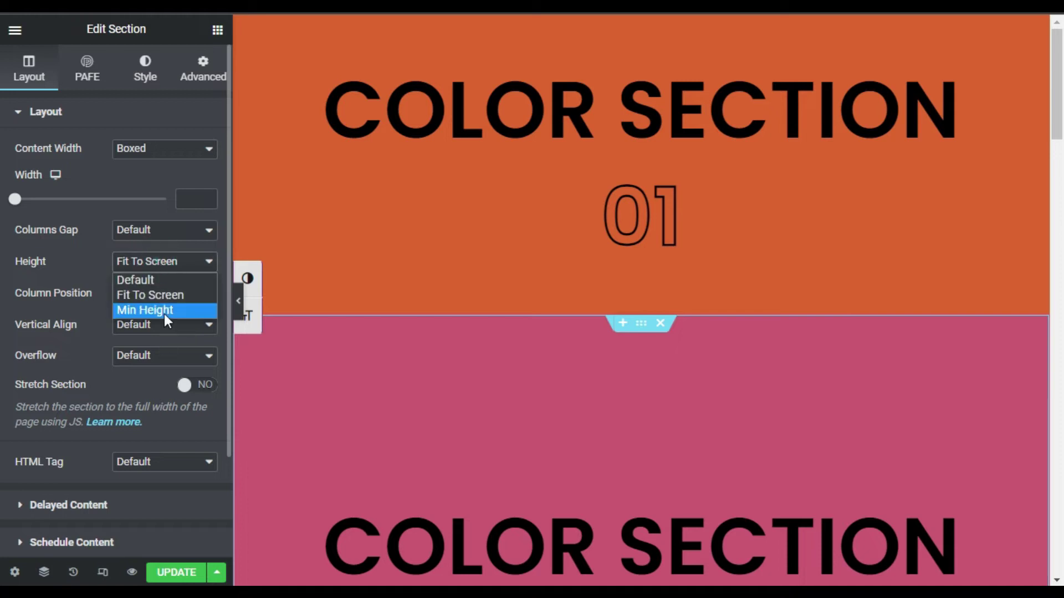
pyautogui.click(164, 309)
pyautogui.scroll(-4, 614, 350)
pyautogui.scroll(-3, 631, 330)
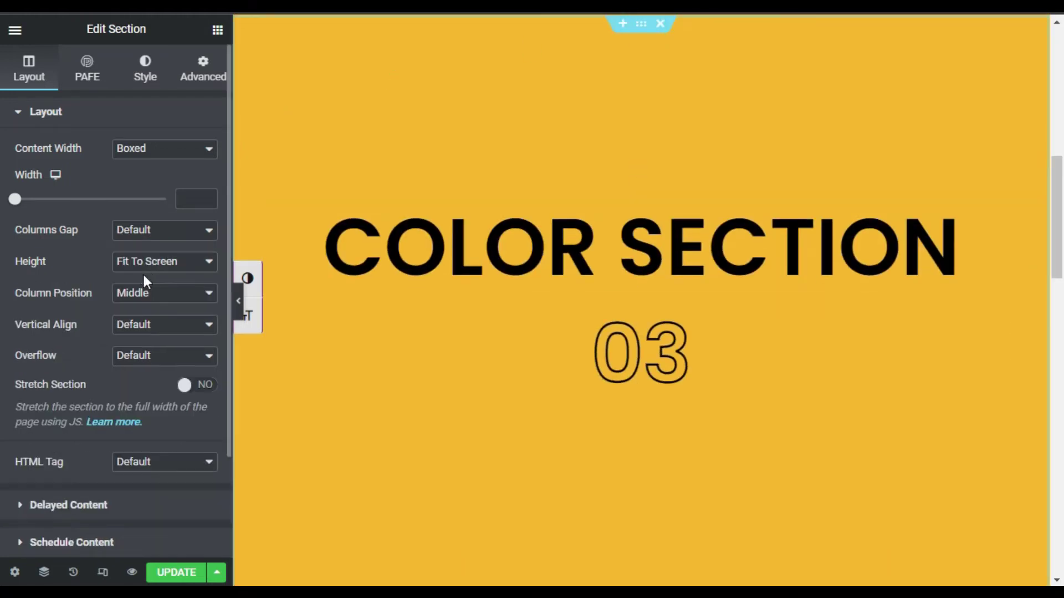
pyautogui.click(158, 261)
pyautogui.click(169, 310)
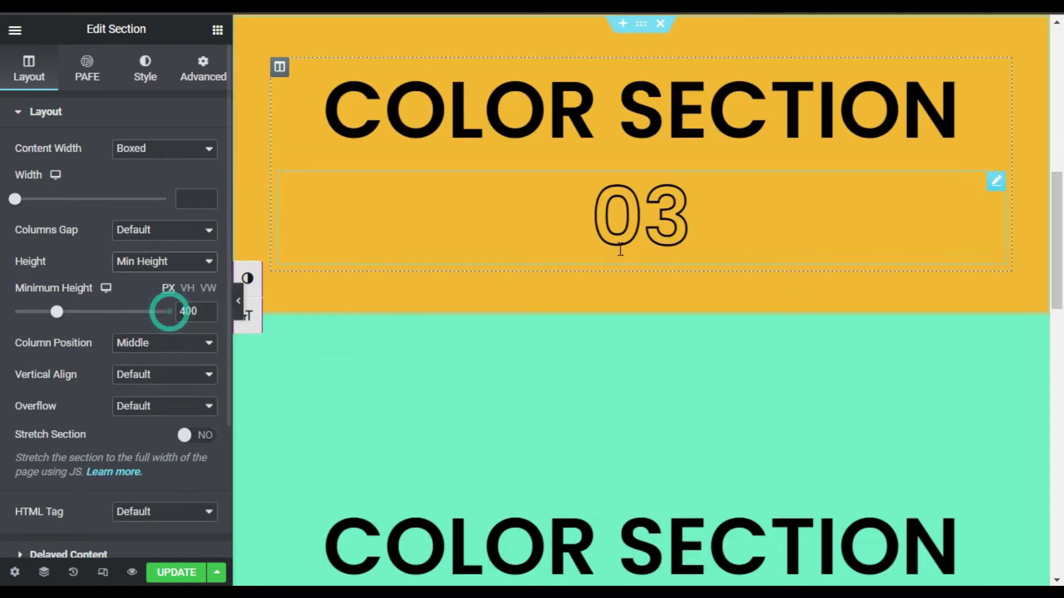
pyautogui.scroll(-3, 638, 187)
pyautogui.scroll(-1, 640, 150)
# Set colour sections 04 and 05 to Min Height 400px as well.
pyautogui.click(642, 92)
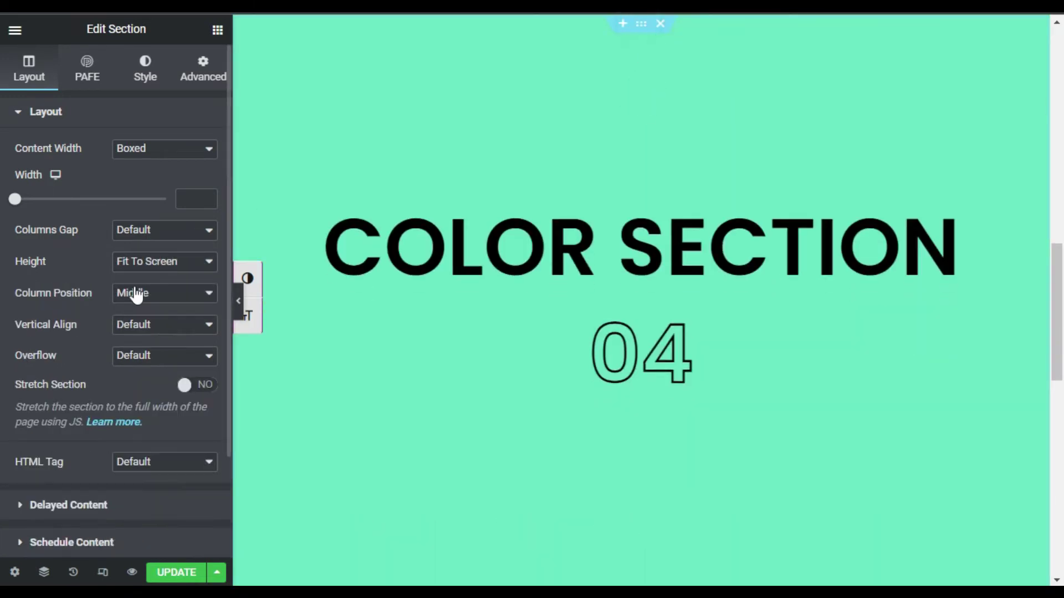
pyautogui.click(138, 263)
pyautogui.click(156, 310)
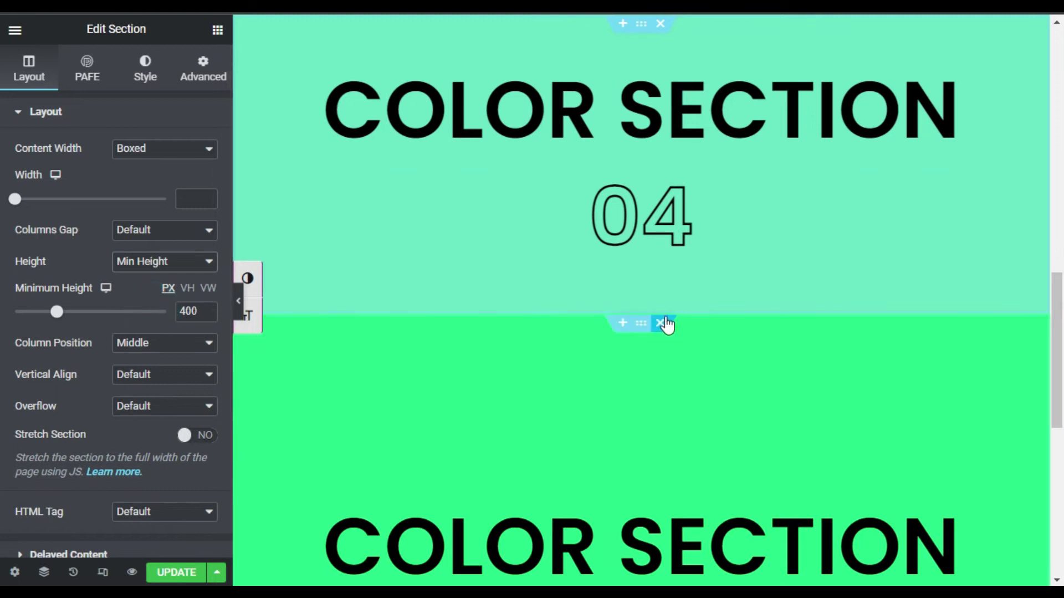
pyautogui.click(587, 330)
pyautogui.click(165, 263)
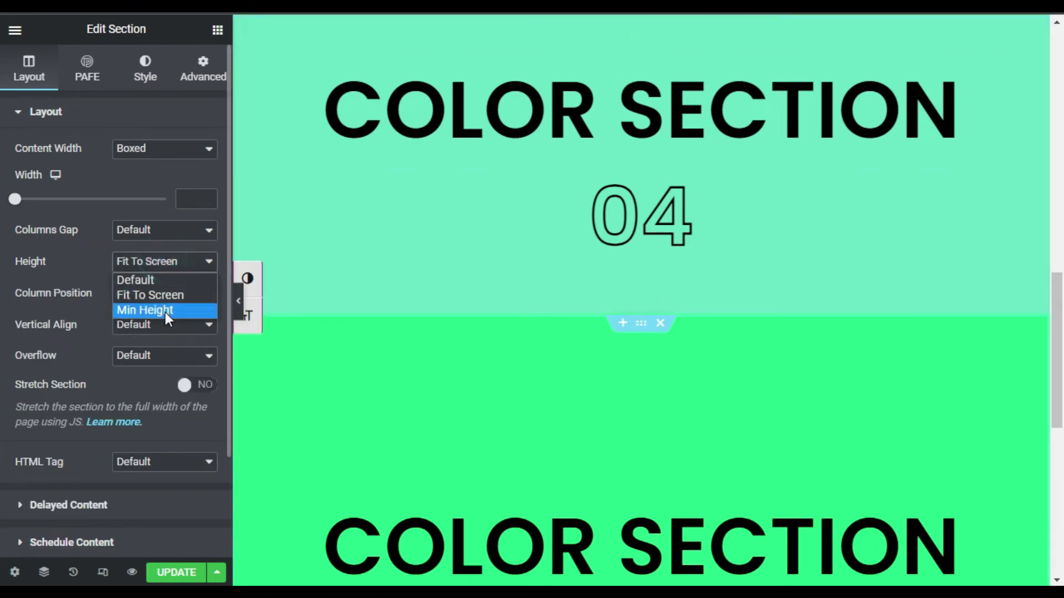
pyautogui.click(166, 311)
pyautogui.scroll(-4, 634, 425)
pyautogui.scroll(10, 636, 434)
pyautogui.scroll(3, 637, 433)
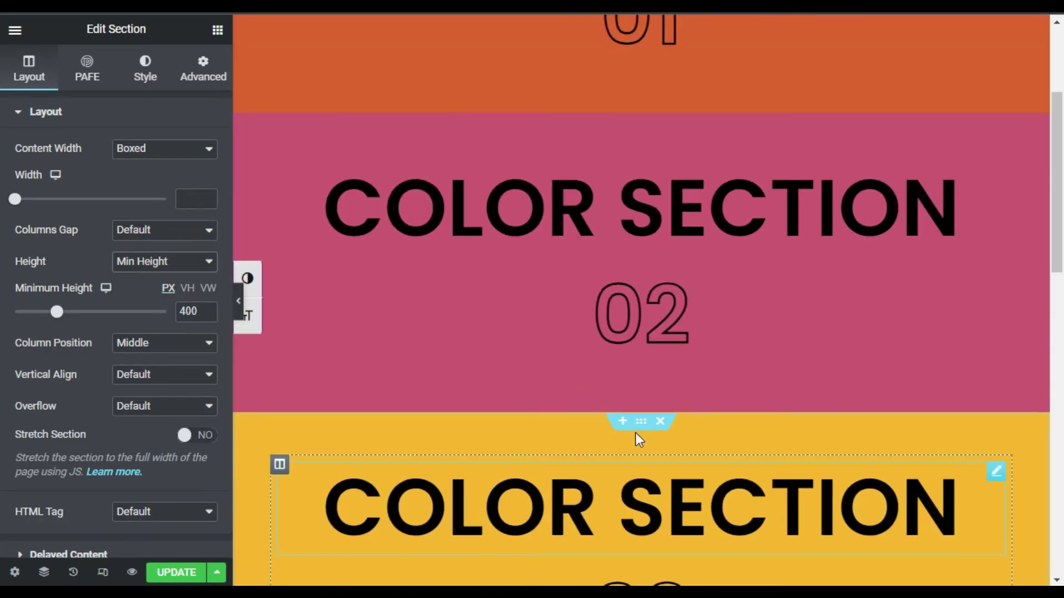
pyautogui.scroll(2, 637, 433)
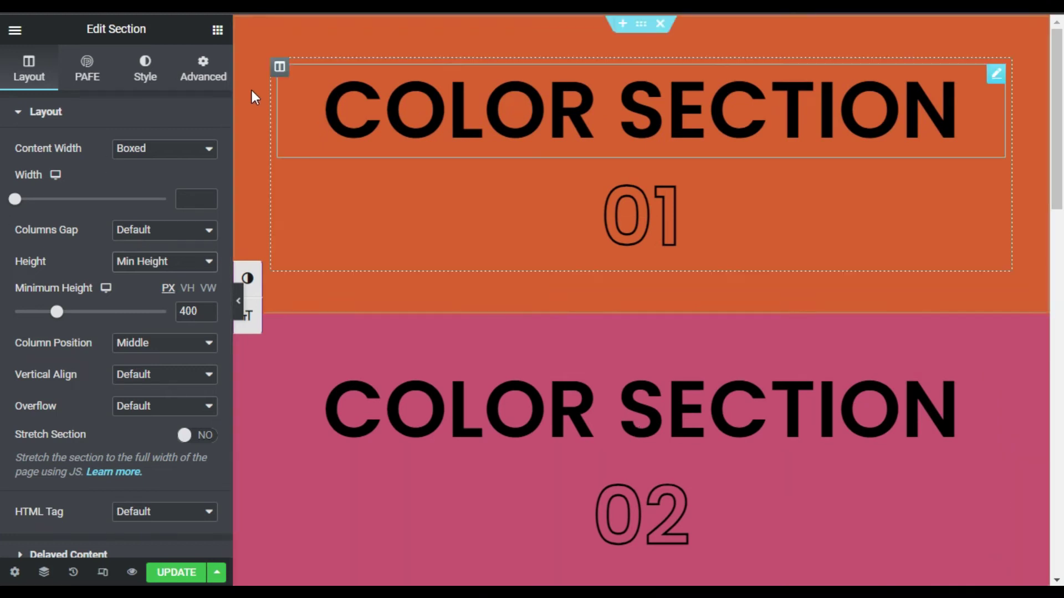
# Set the page's Scroll Snap position to Centre.
pyautogui.click(15, 572)
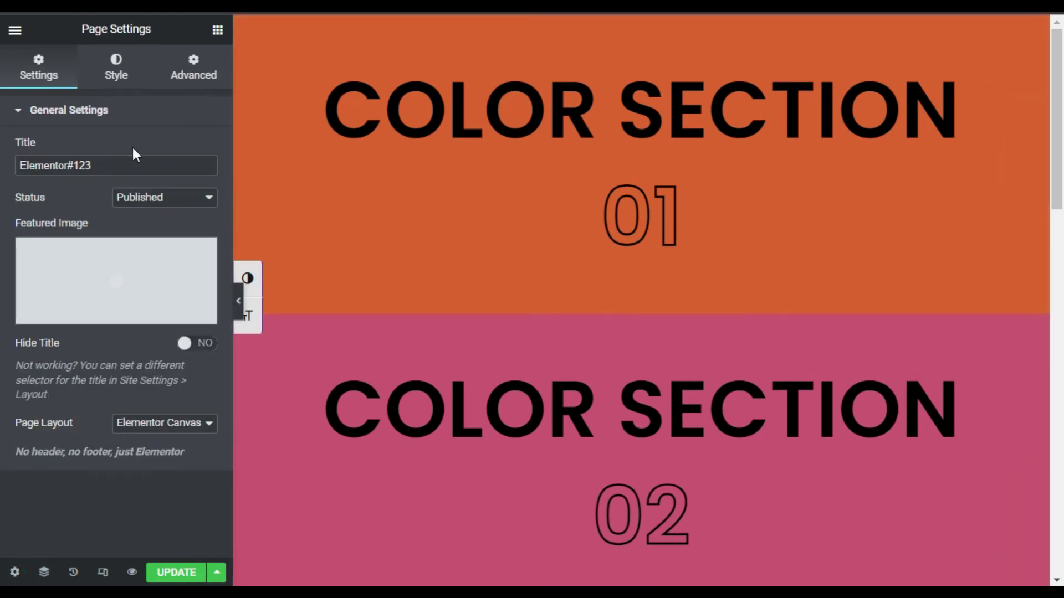
pyautogui.click(164, 60)
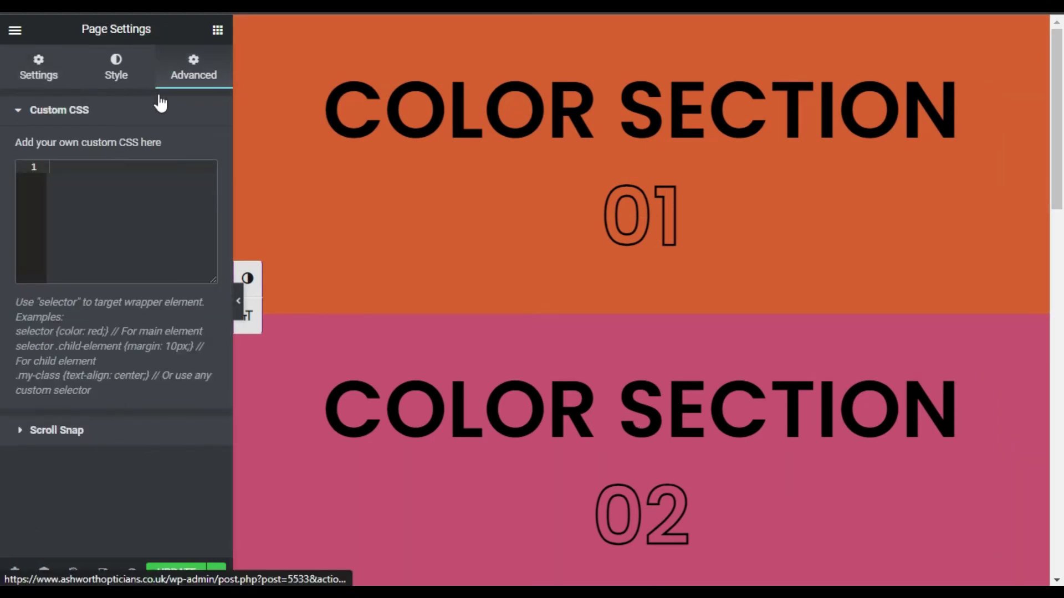
pyautogui.click(48, 430)
pyautogui.click(170, 266)
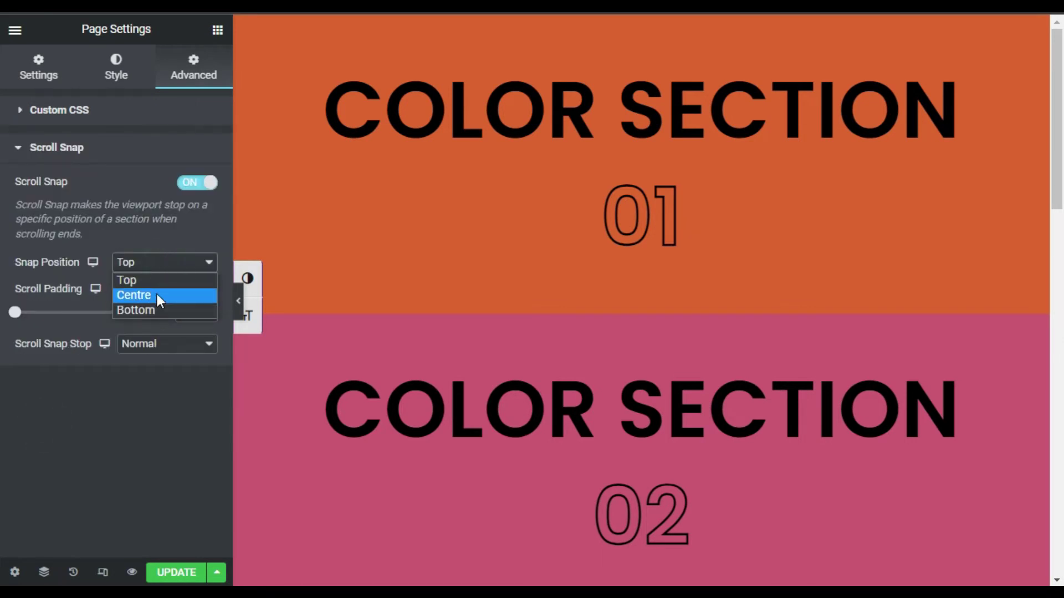
pyautogui.click(157, 294)
pyautogui.scroll(-1, 680, 266)
pyautogui.scroll(-1, 678, 274)
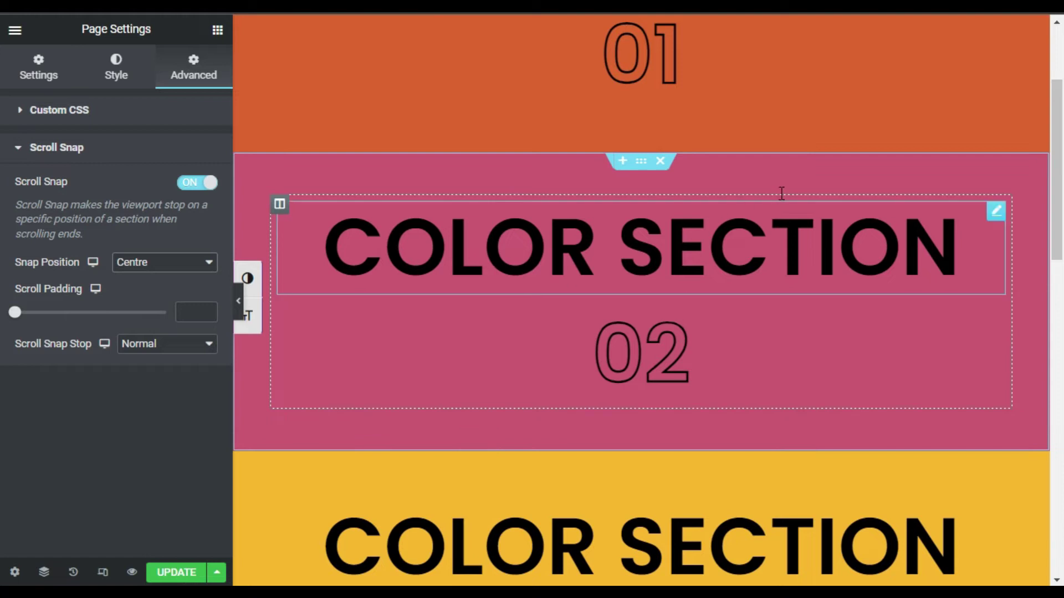
pyautogui.scroll(-1, 781, 194)
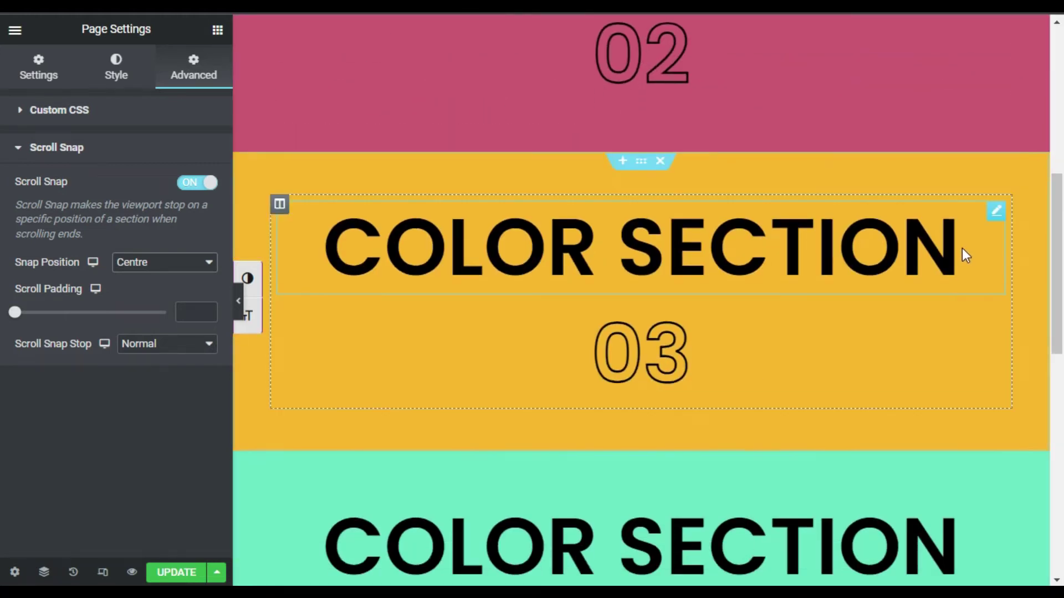
pyautogui.scroll(-1, 961, 249)
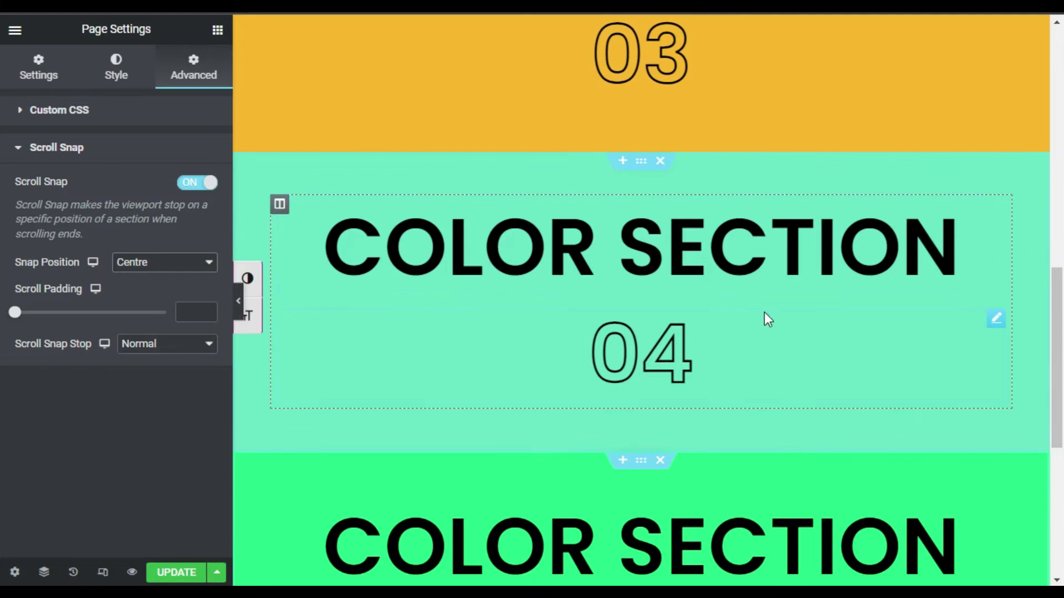
pyautogui.scroll(-1, 641, 189)
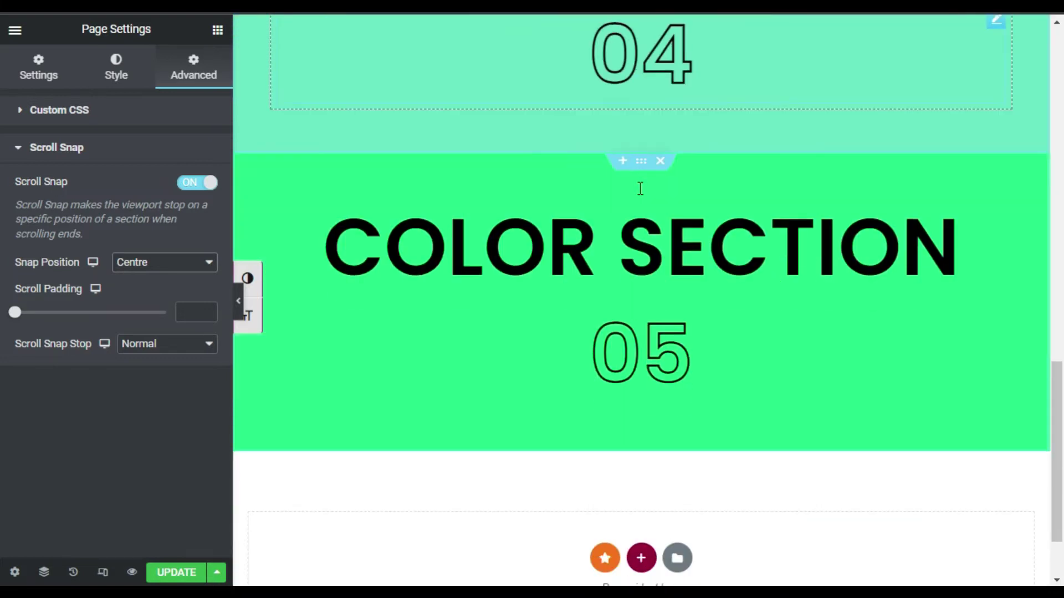
pyautogui.scroll(2, 640, 189)
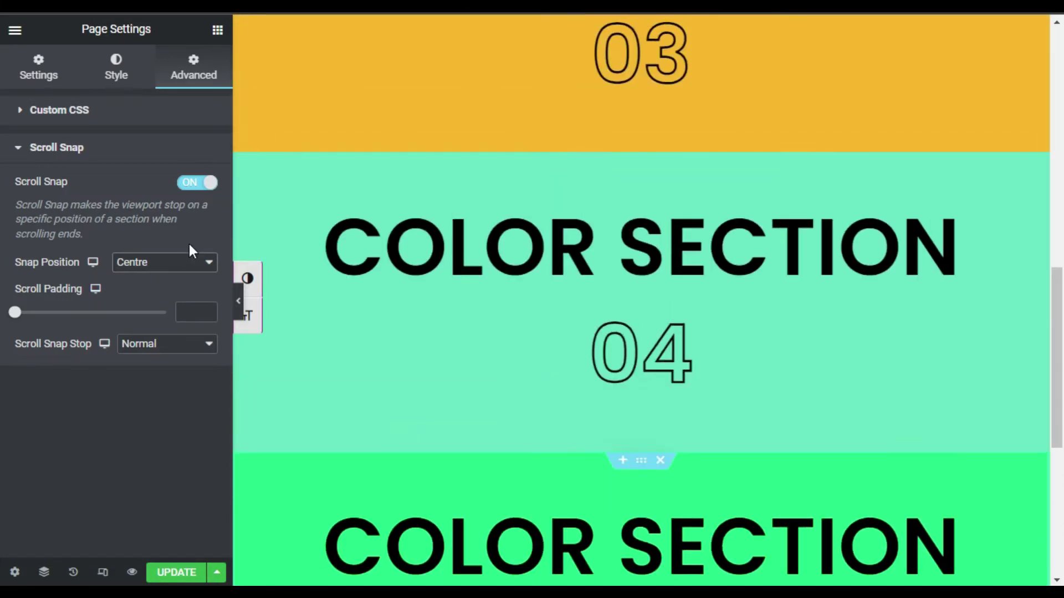
pyautogui.scroll(2, 363, 345)
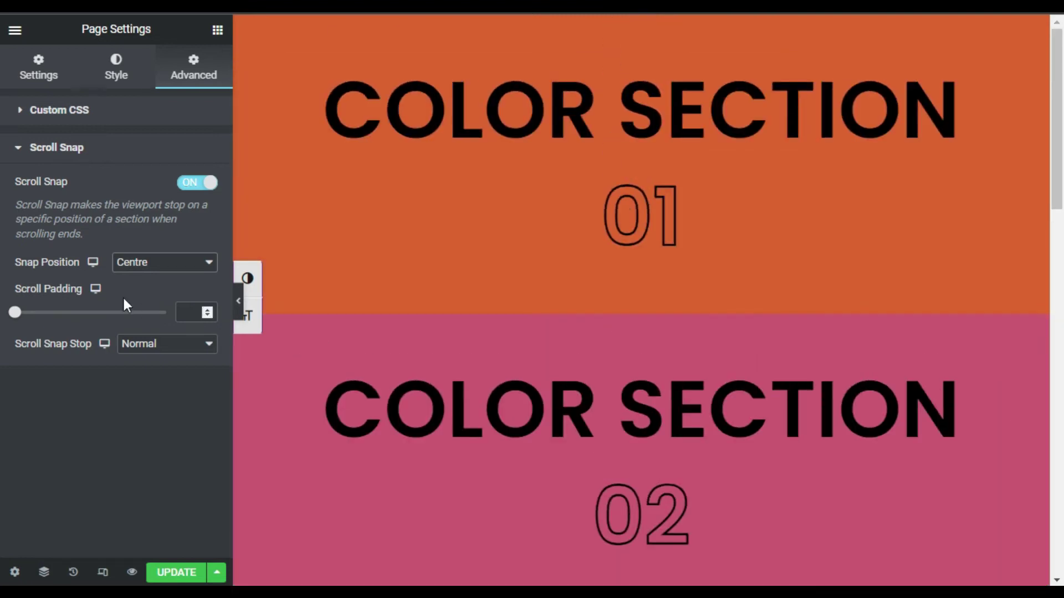
# Change the snap position from Centre to Bottom.
pyautogui.click(122, 264)
pyautogui.click(133, 309)
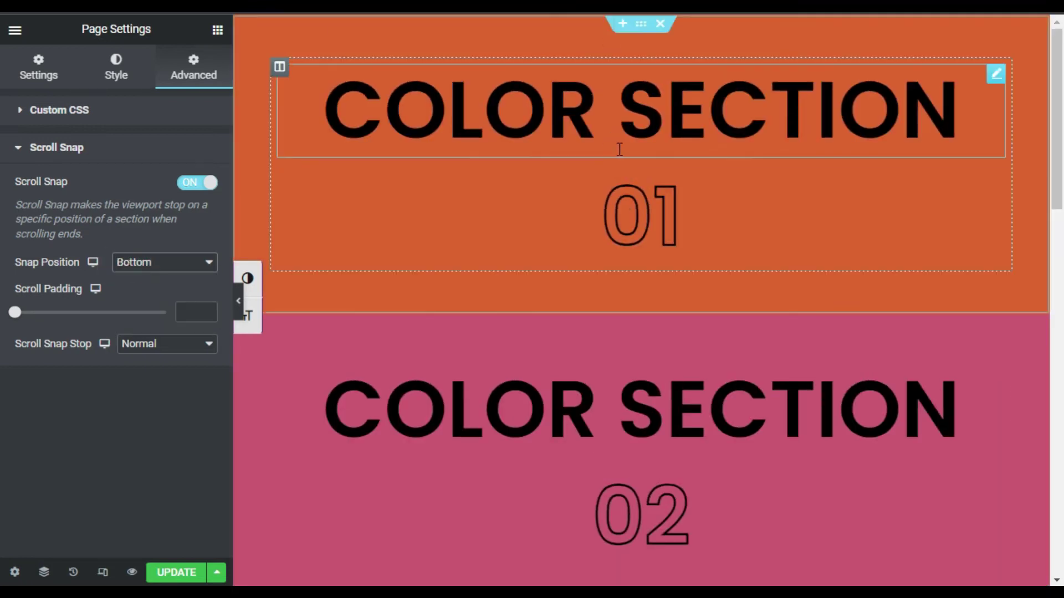
pyautogui.scroll(-1, 612, 171)
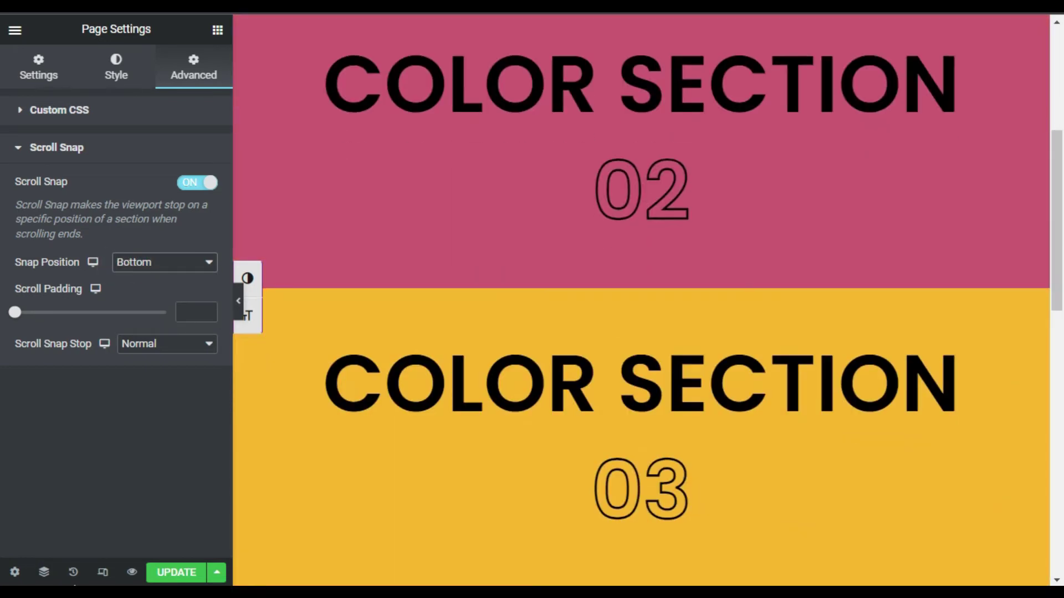
pyautogui.scroll(-3, 590, 188)
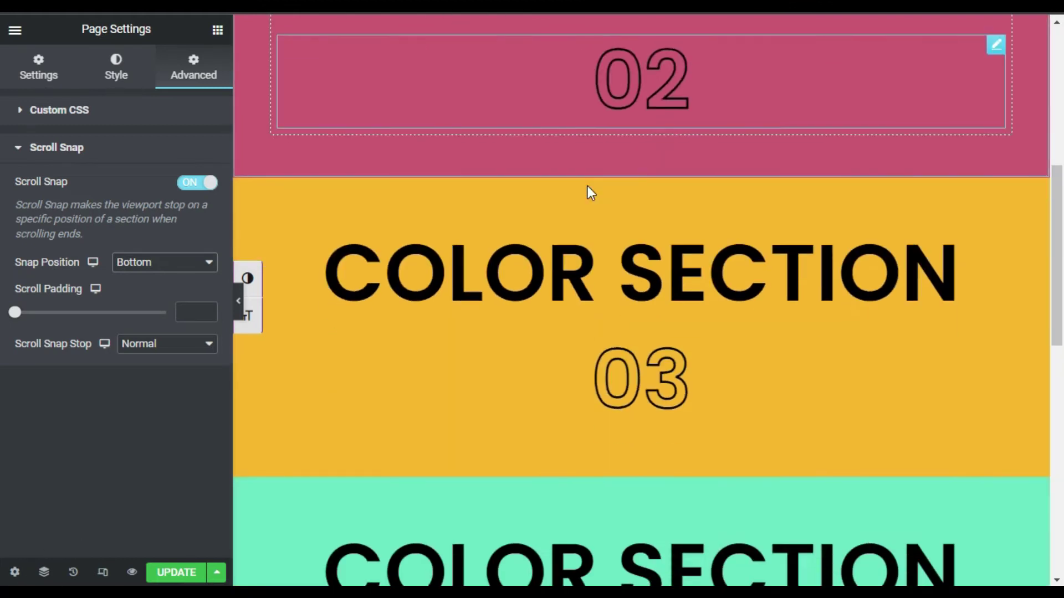
pyautogui.scroll(-2, 599, 311)
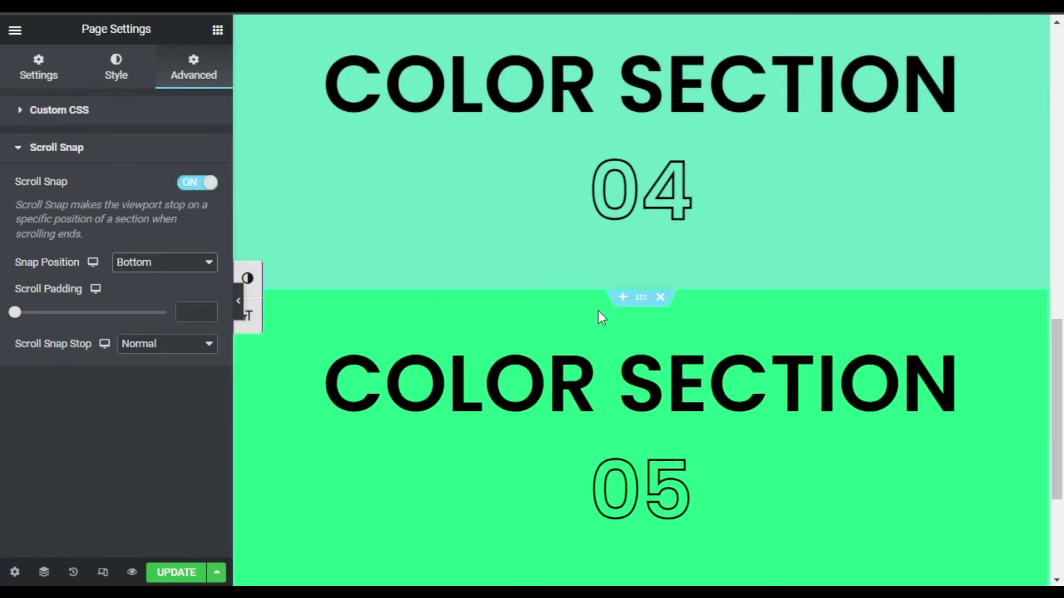
pyautogui.scroll(3, 598, 311)
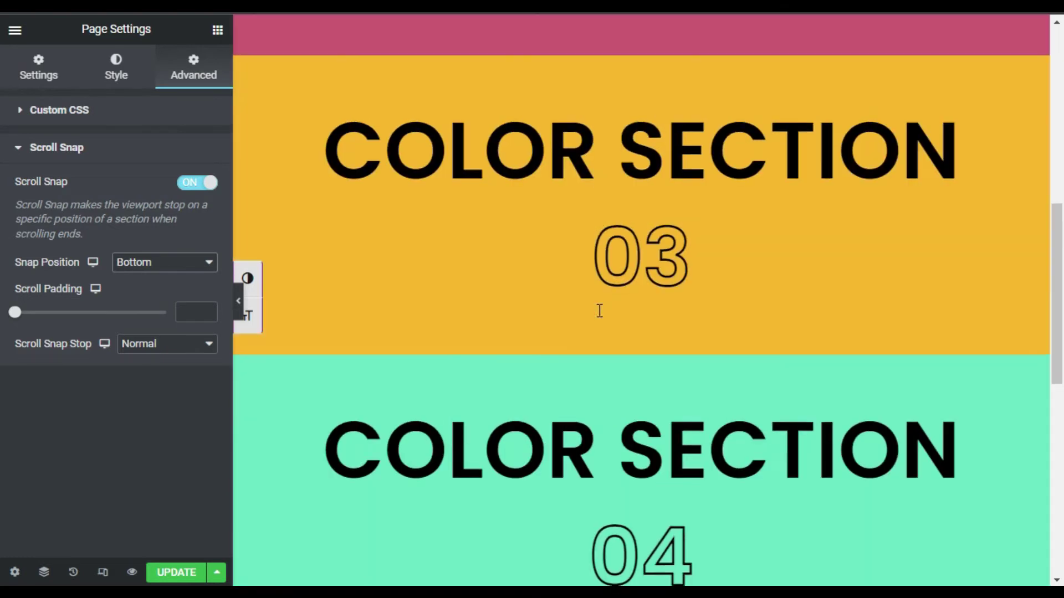
pyautogui.scroll(2, 601, 311)
pyautogui.scroll(-3, 600, 311)
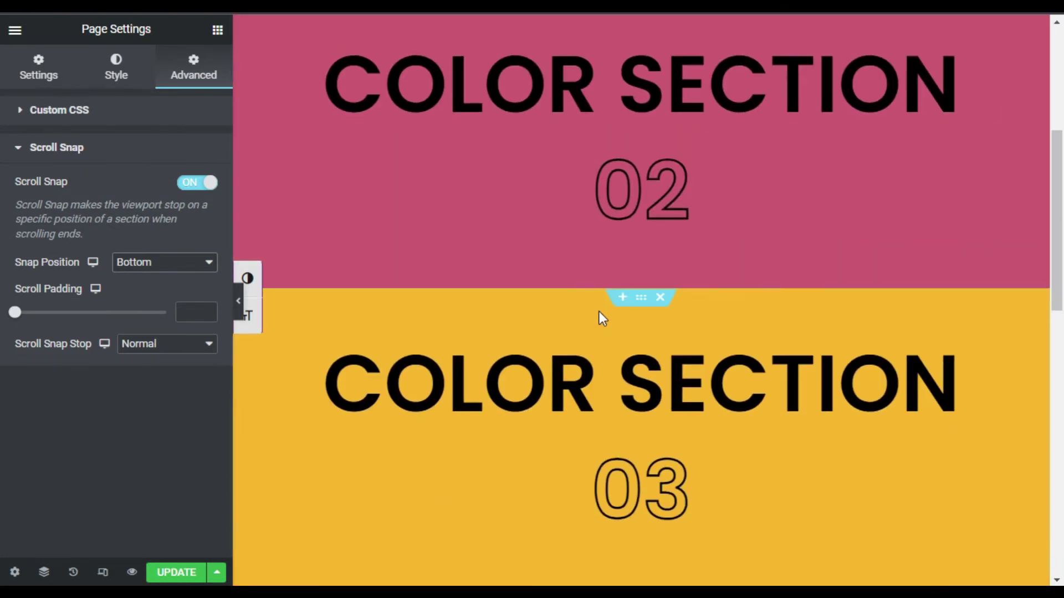
pyautogui.scroll(-3, 599, 312)
# Return the snap position to Centre.
pyautogui.click(169, 263)
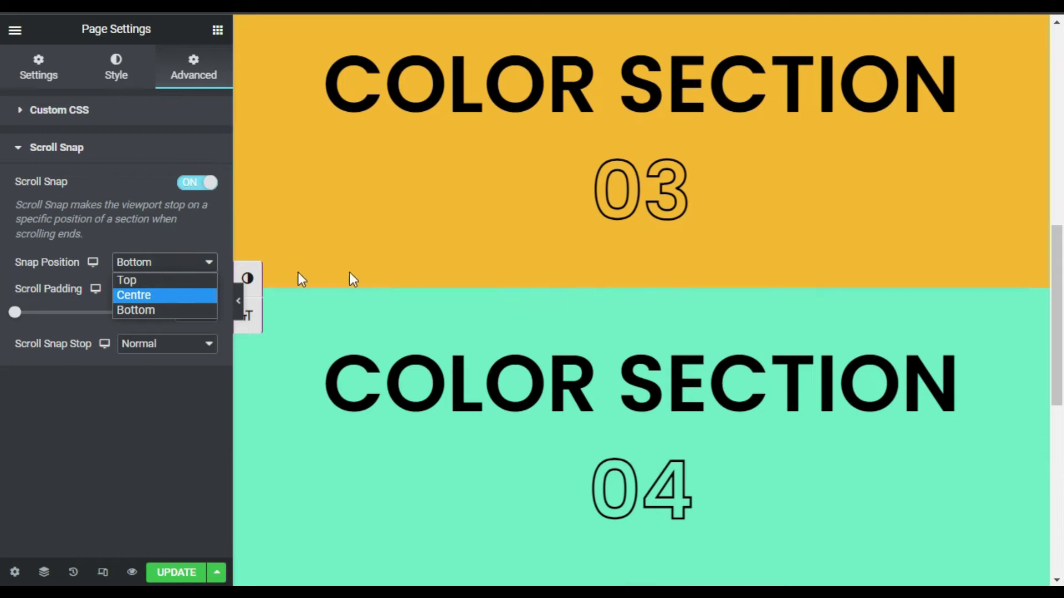
pyautogui.click(144, 300)
pyautogui.scroll(2, 522, 379)
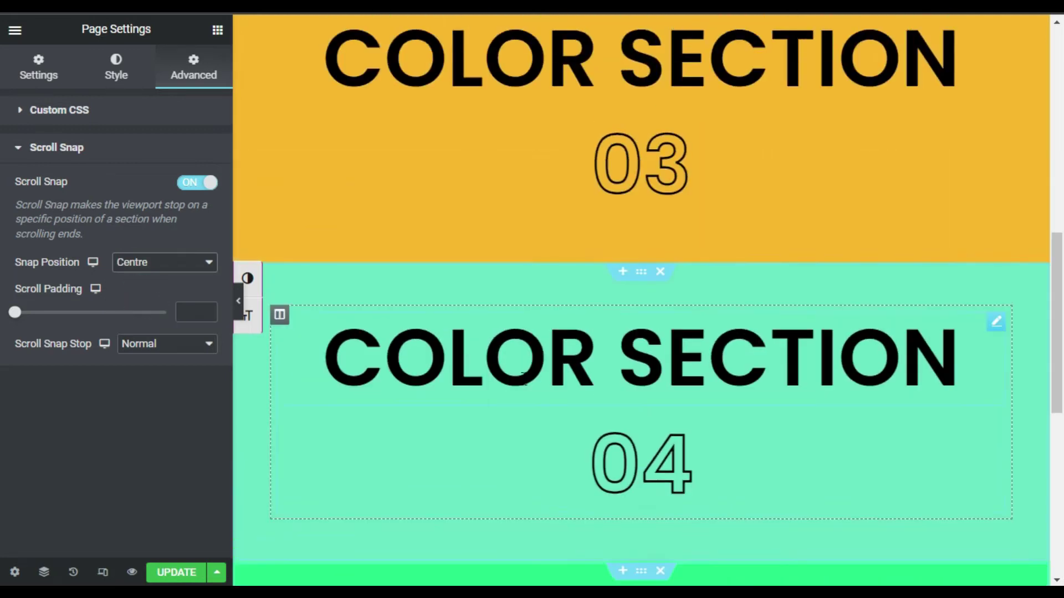
pyautogui.scroll(2, 523, 378)
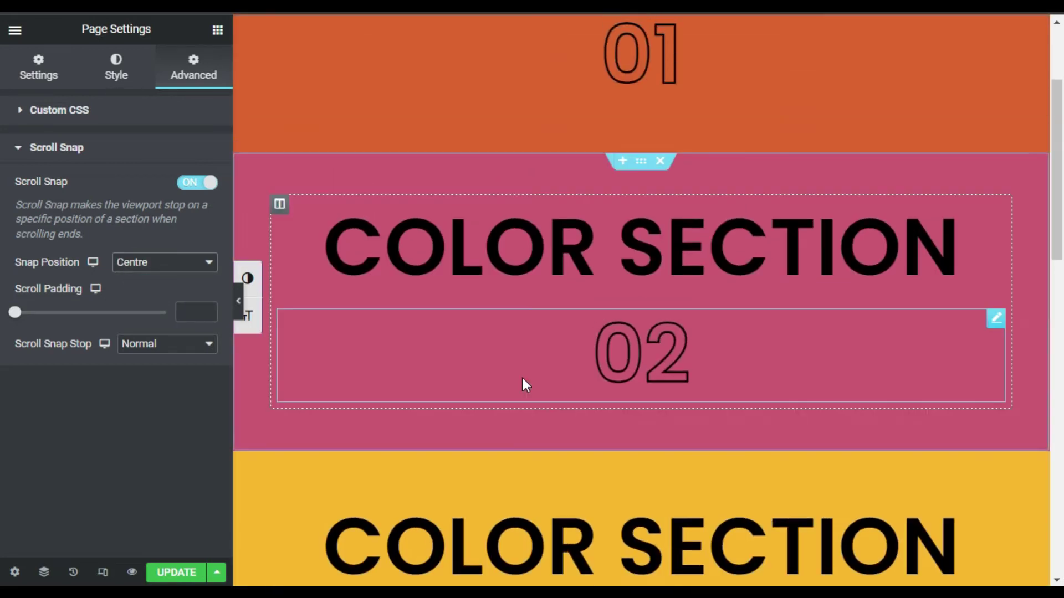
pyautogui.scroll(2, 523, 378)
pyautogui.scroll(-2, 523, 378)
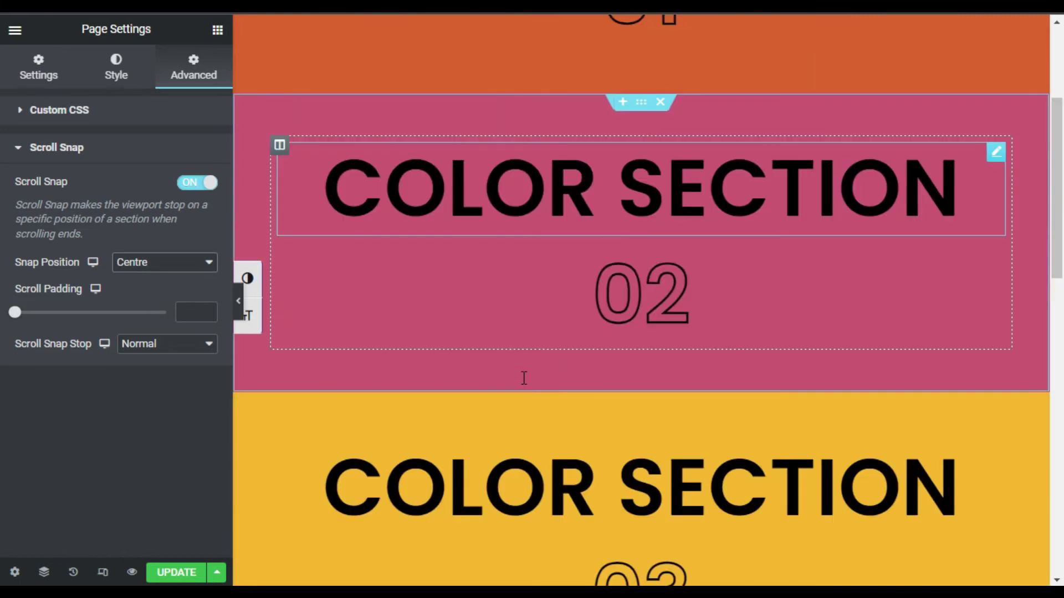
pyautogui.scroll(-2, 523, 381)
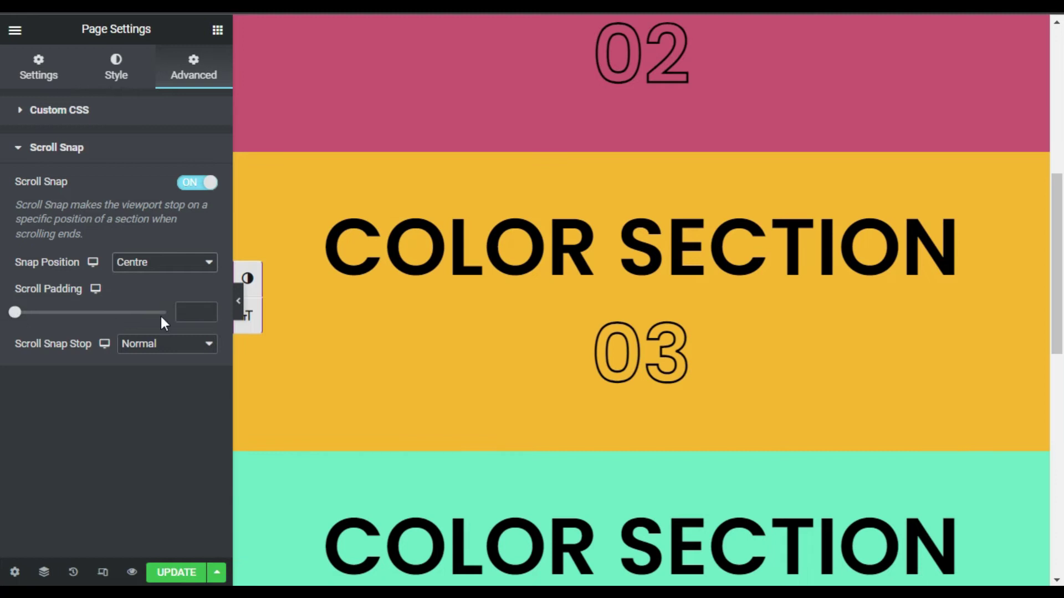
pyautogui.scroll(3, 585, 420)
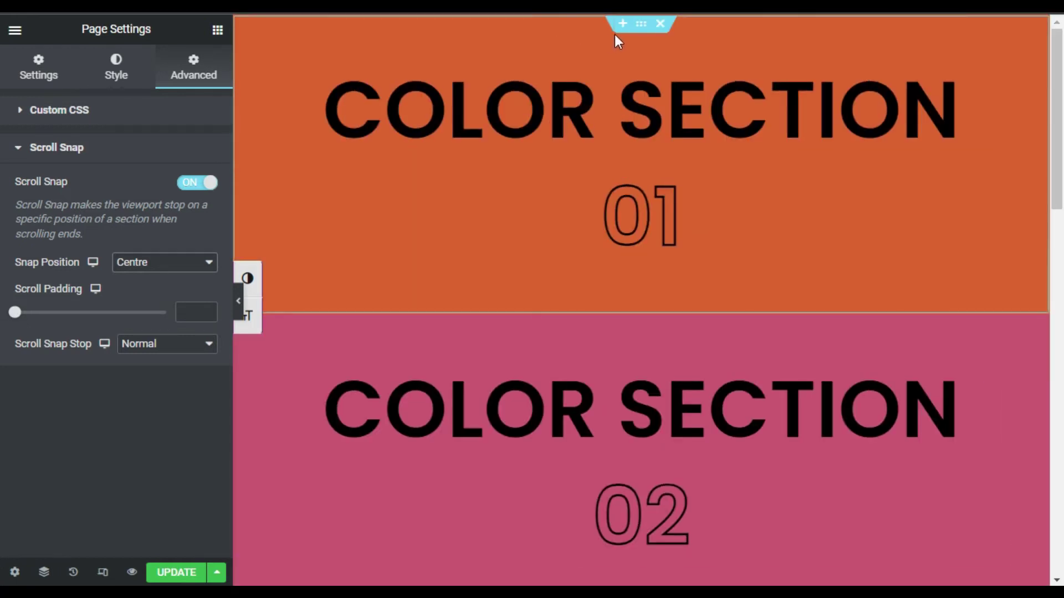
# Add a one-column section above COLOR SECTION 01.
pyautogui.click(622, 25)
pyautogui.click(641, 60)
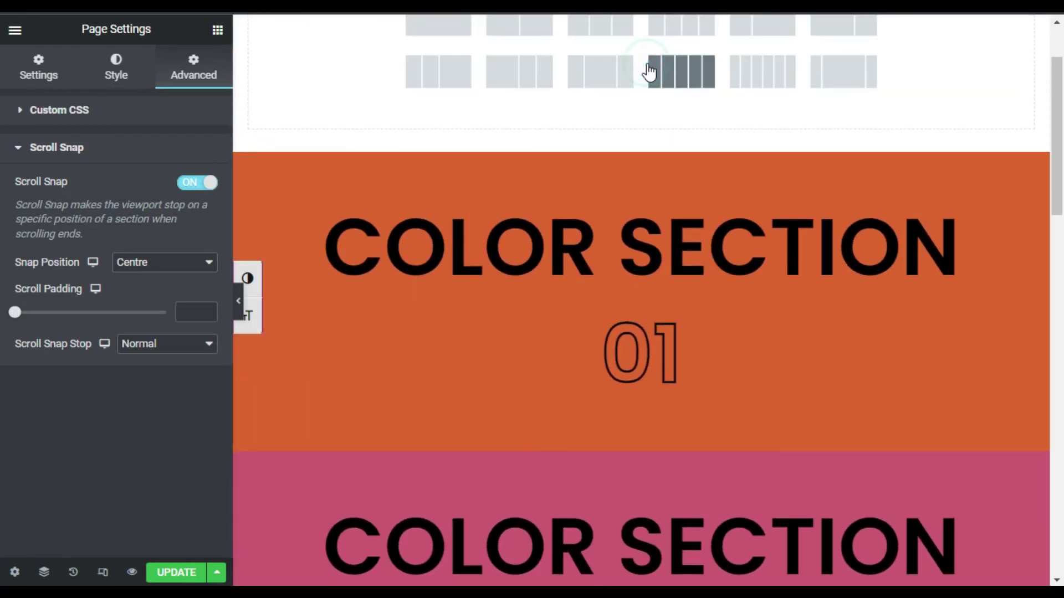
pyautogui.scroll(1, 566, 134)
pyautogui.click(439, 123)
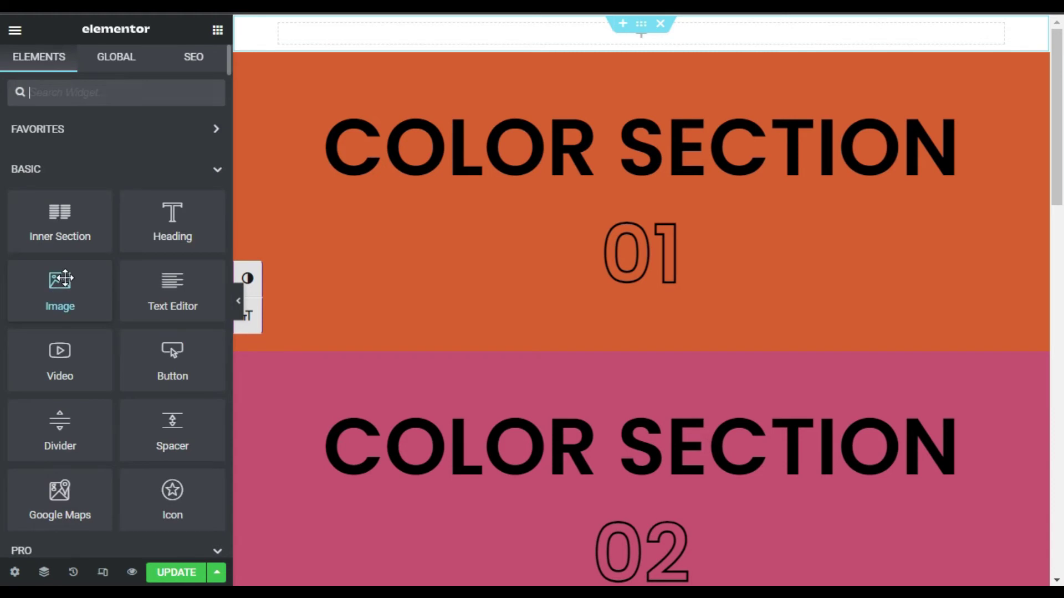
# Place a Heading widget reading 'Sticky Header', centre-aligned, in the new section.
pyautogui.moveTo(296, 162); pyautogui.dragTo(684, 41)
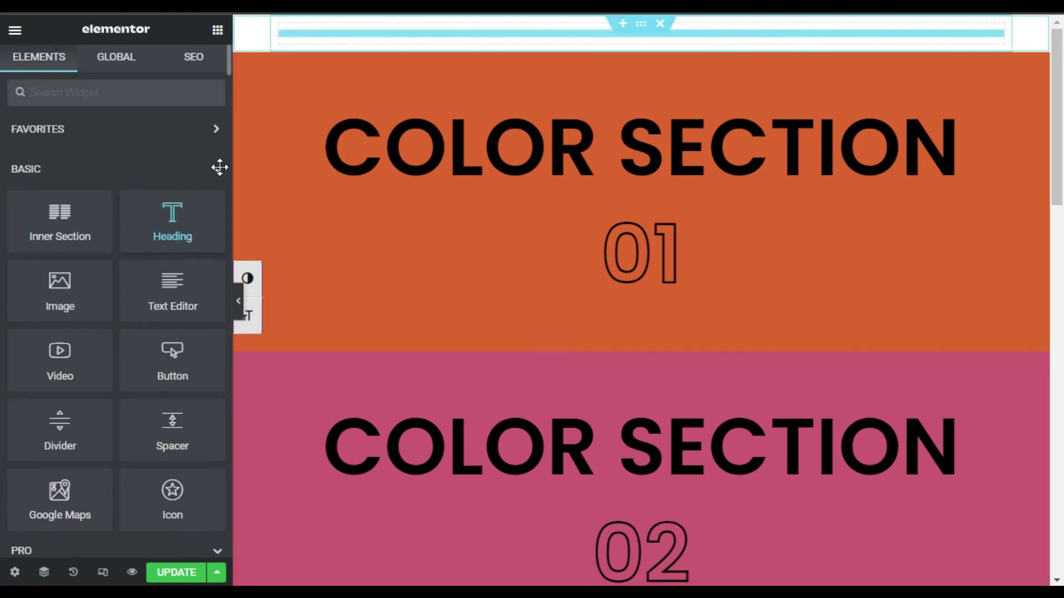
pyautogui.moveTo(157, 170); pyautogui.dragTo(2, 178)
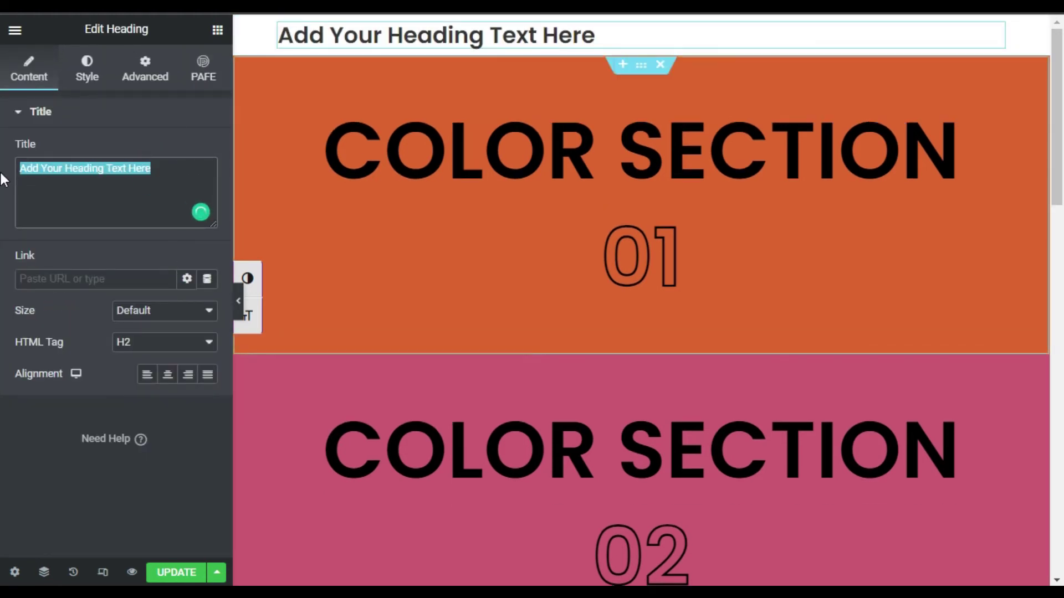
pyautogui.press('BackSpace')
pyautogui.write('Sticky')
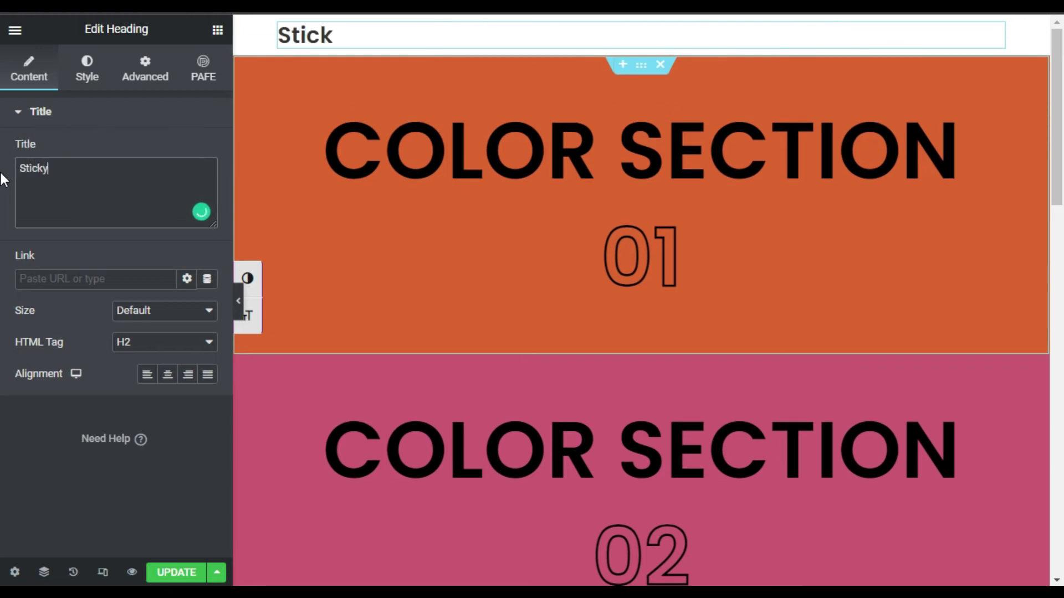
pyautogui.write(' Header')
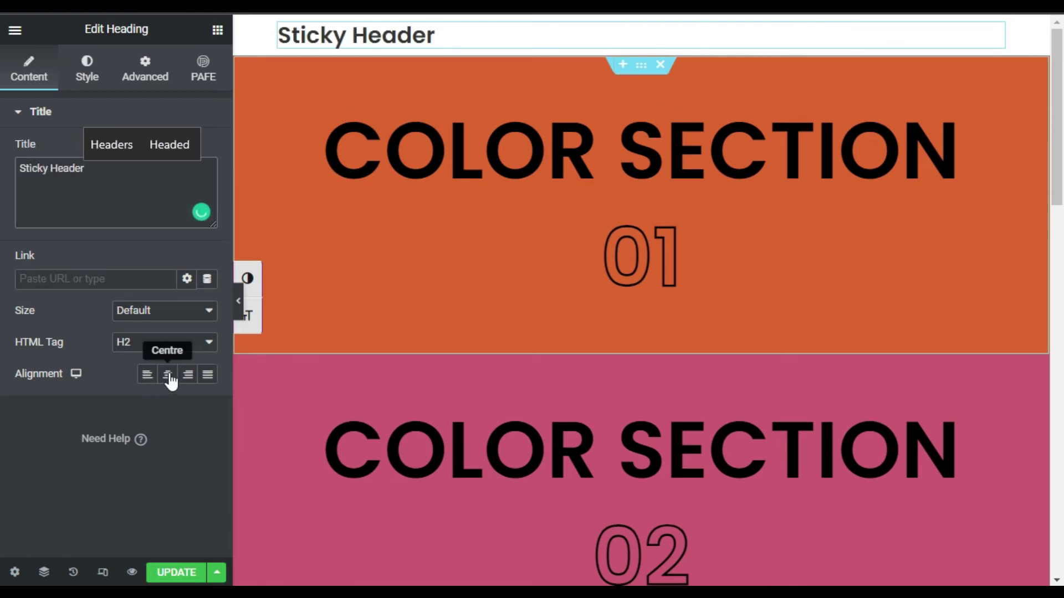
pyautogui.click(167, 375)
# Give the header section a plain white background colour.
pyautogui.click(87, 68)
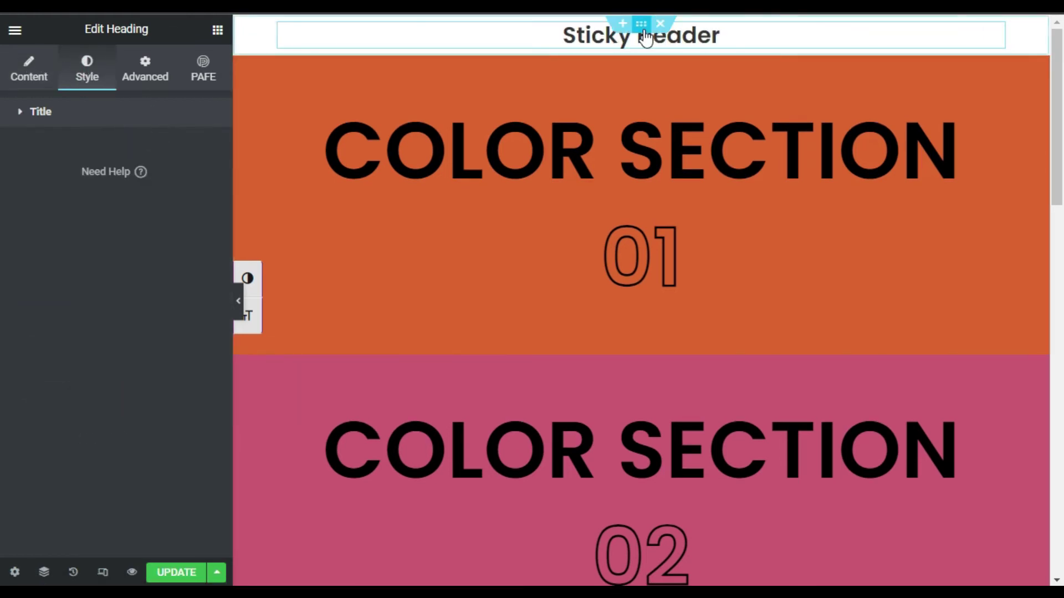
pyautogui.click(642, 25)
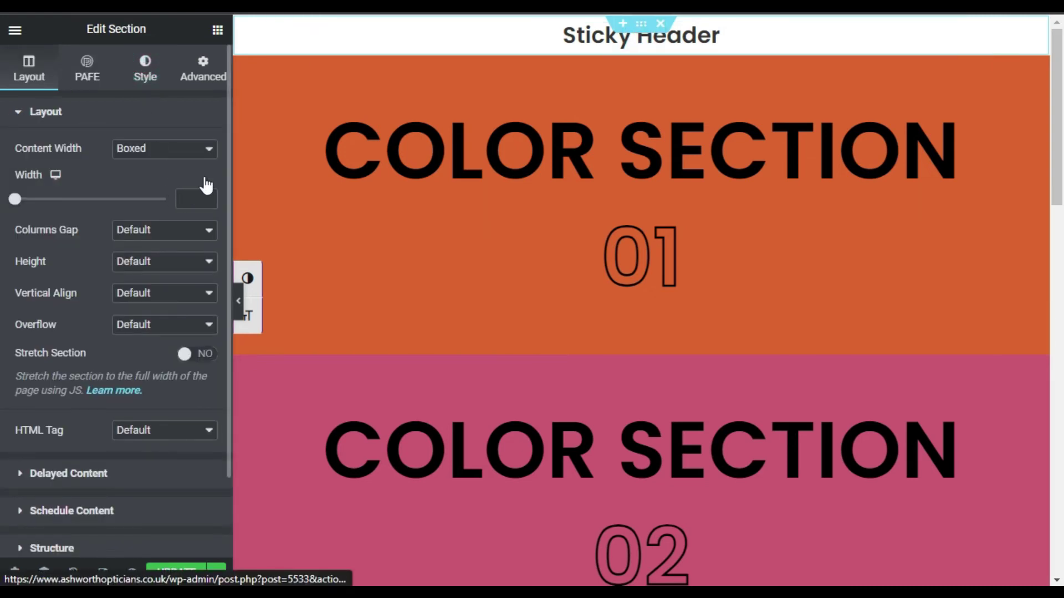
pyautogui.click(145, 69)
pyautogui.click(147, 181)
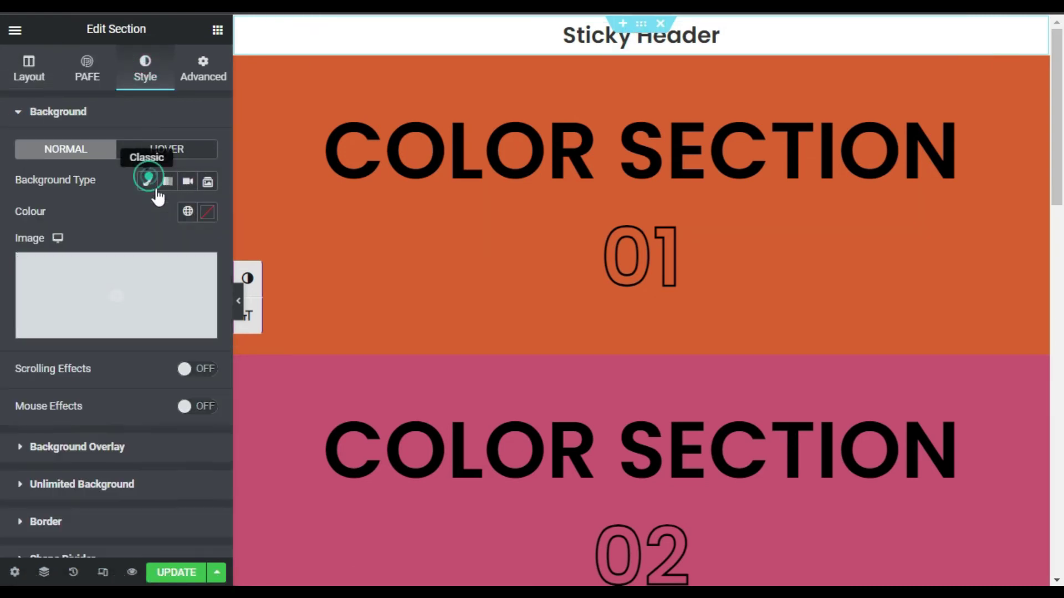
pyautogui.click(207, 212)
pyautogui.moveTo(100, 283); pyautogui.dragTo(102, 112)
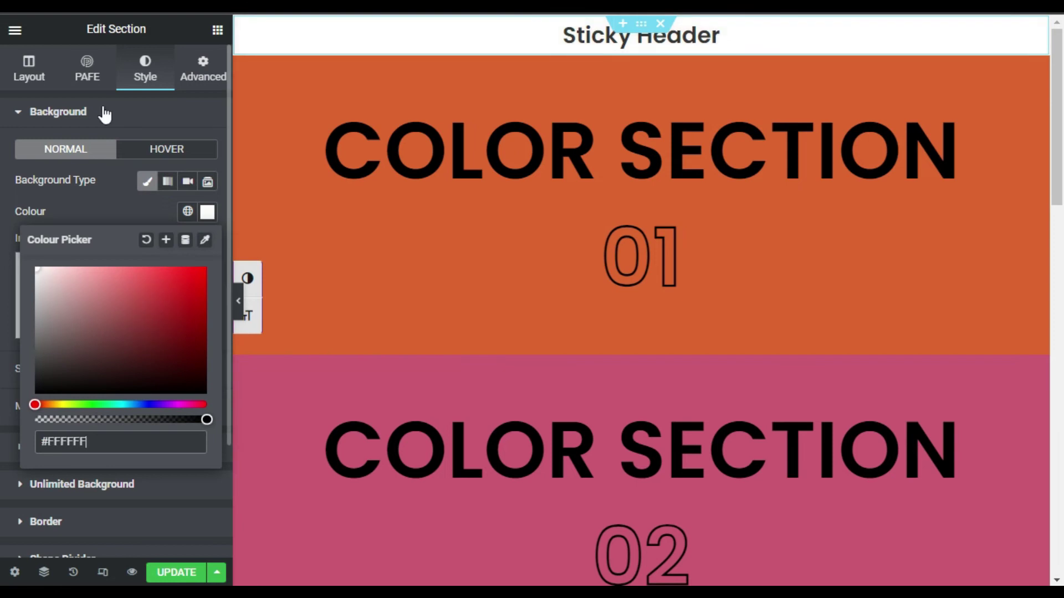
# Make the header section sticky at the Top via Motion Effects.
pyautogui.click(204, 68)
pyautogui.scroll(-2, 177, 381)
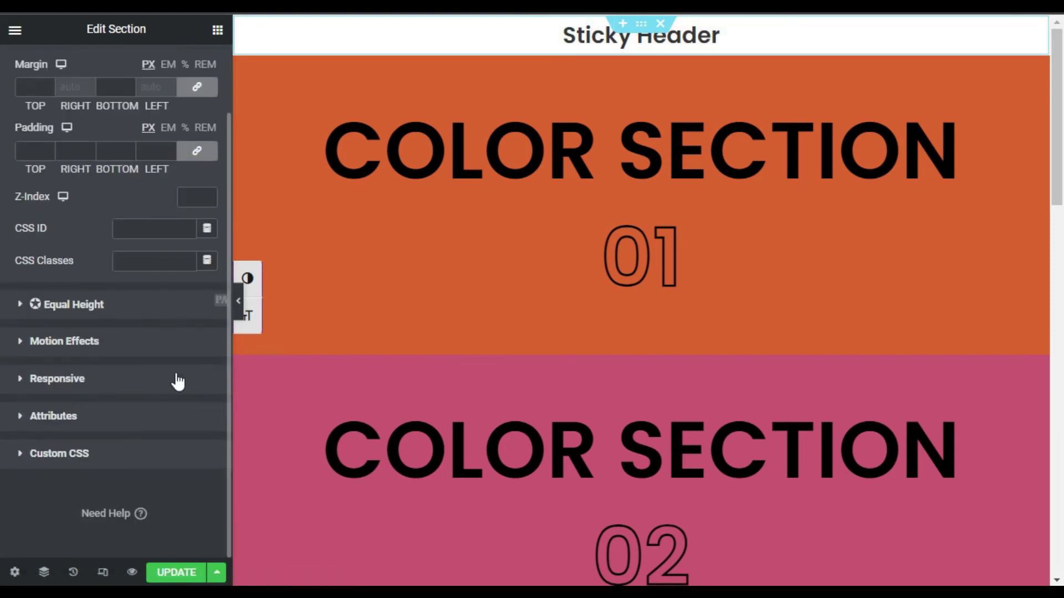
pyautogui.click(62, 342)
pyautogui.click(163, 262)
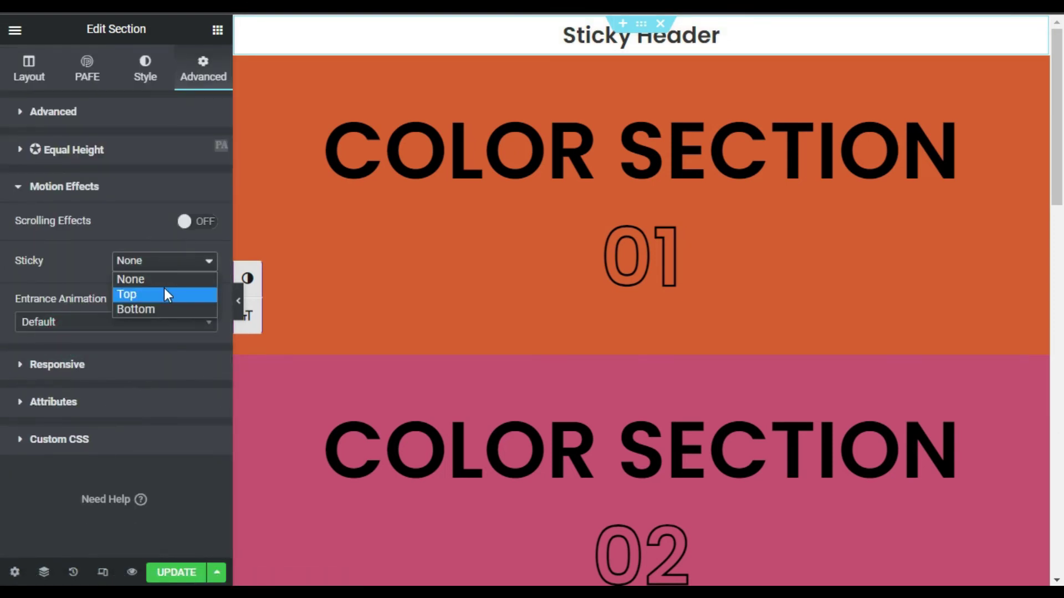
pyautogui.click(166, 294)
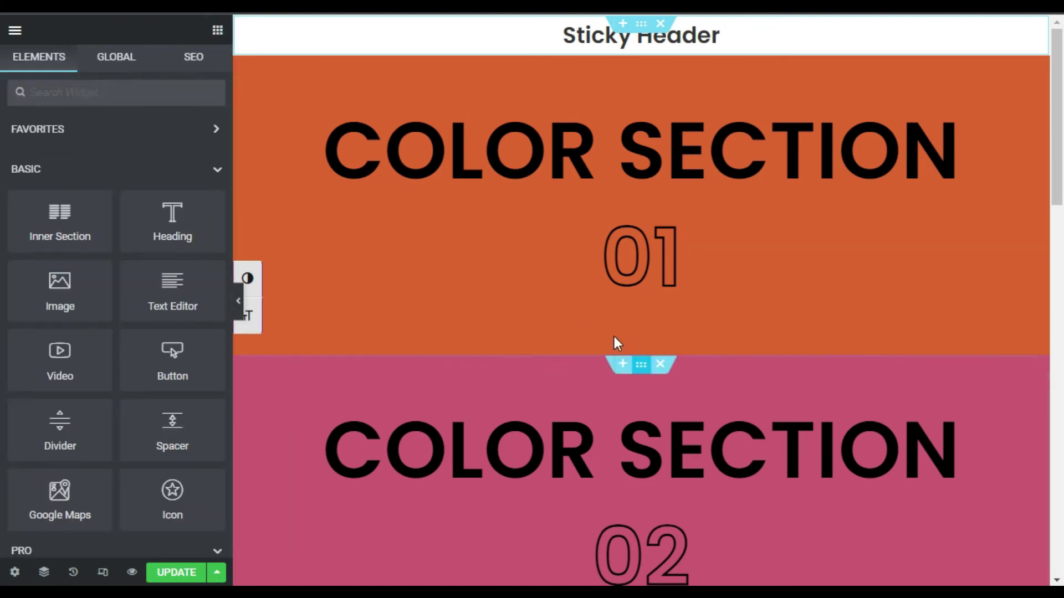
# Set the page's Scroll Snap position back to Top.
pyautogui.click(15, 572)
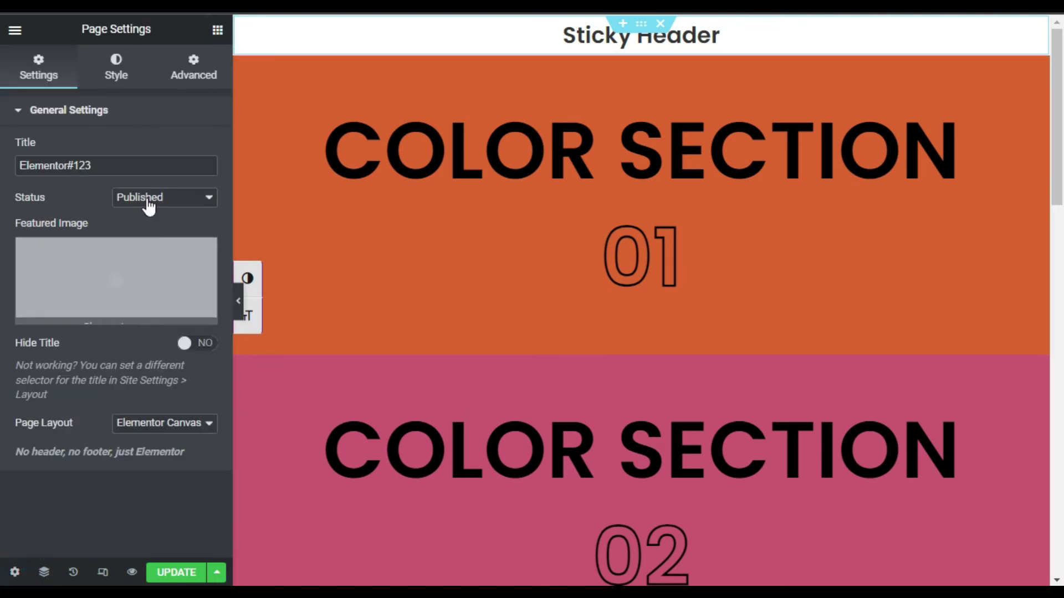
pyautogui.click(193, 67)
pyautogui.click(86, 432)
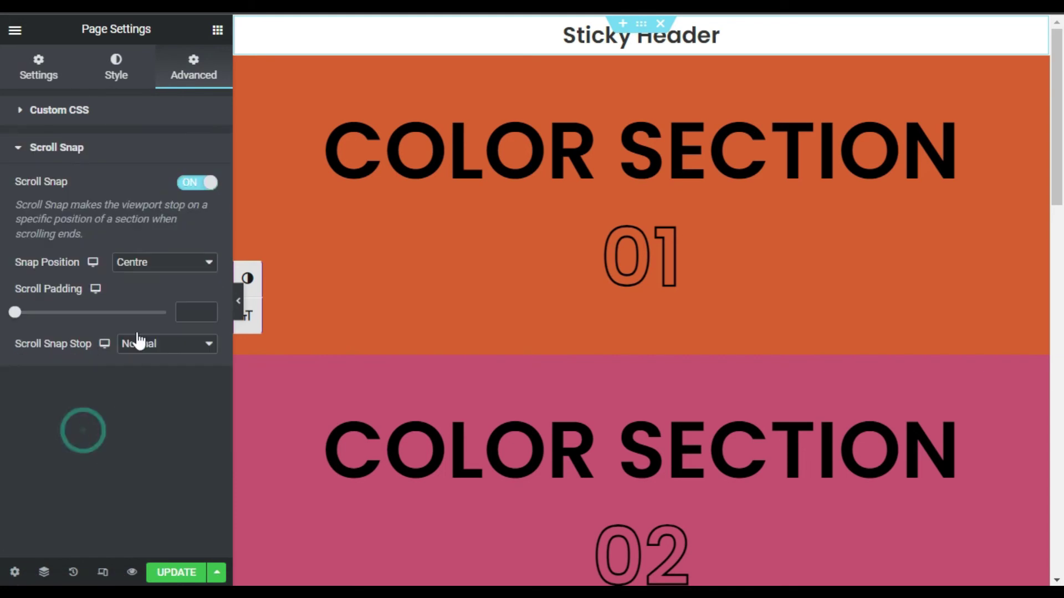
pyautogui.click(155, 257)
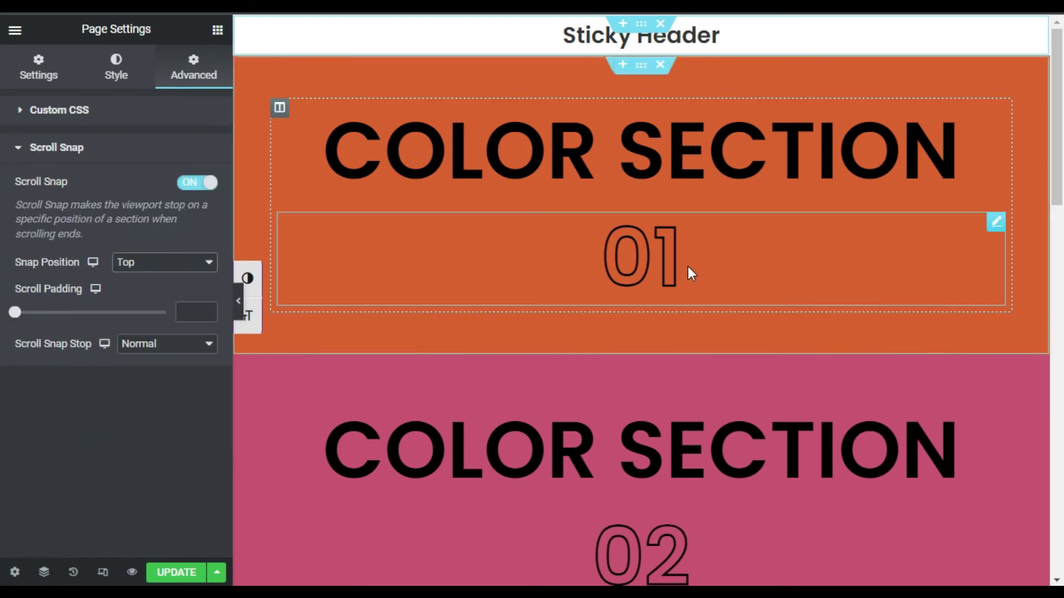
pyautogui.scroll(-3, 689, 269)
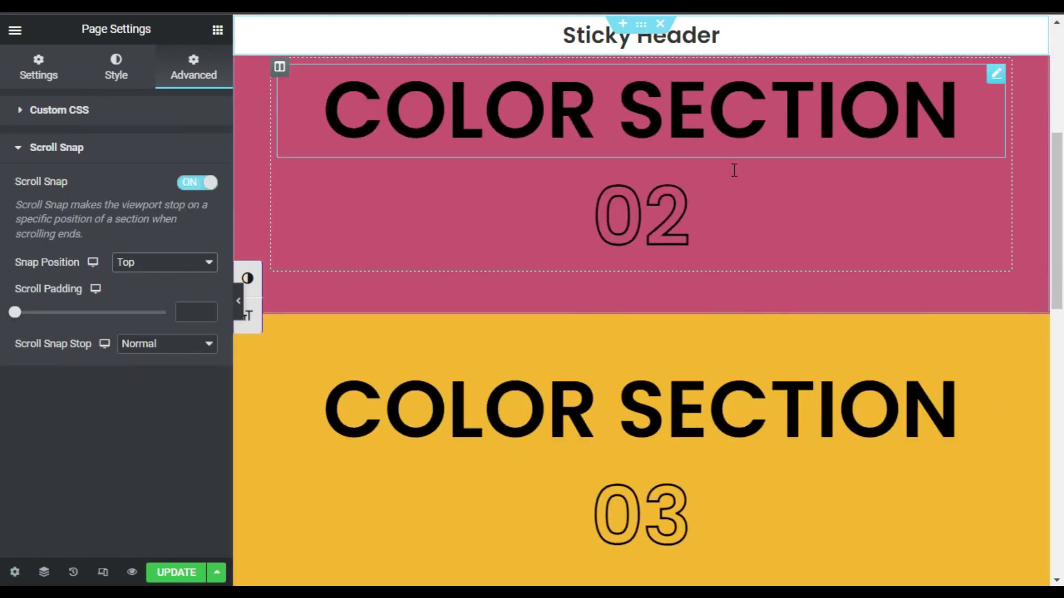
pyautogui.moveTo(1058, 252); pyautogui.dragTo(1056, 244)
pyautogui.scroll(-2, 926, 291)
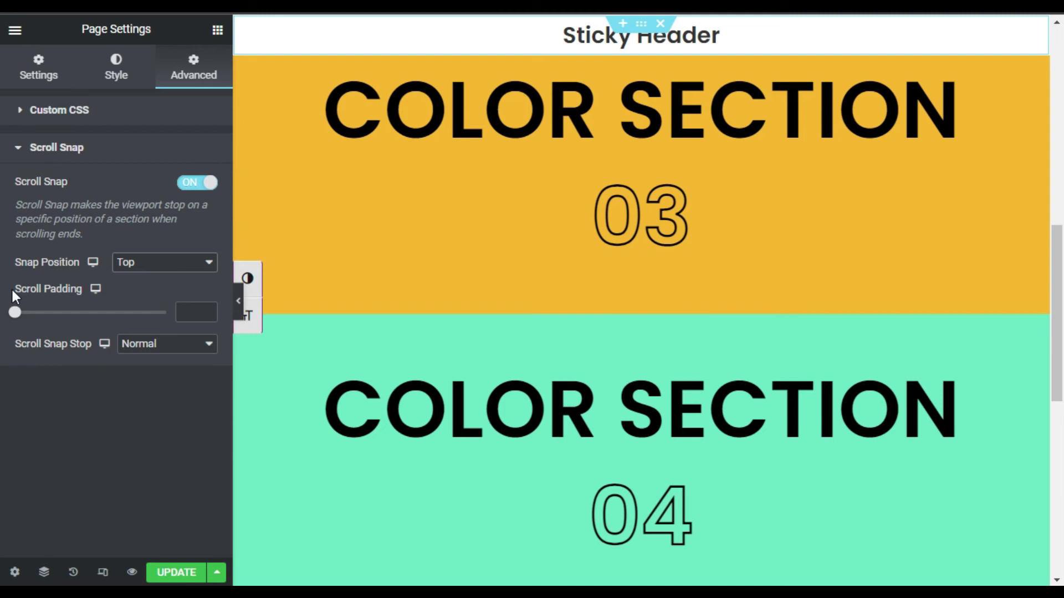
# Enter 50 as the Scroll Padding so sections settle below the header.
pyautogui.click(61, 300)
pyautogui.click(194, 311)
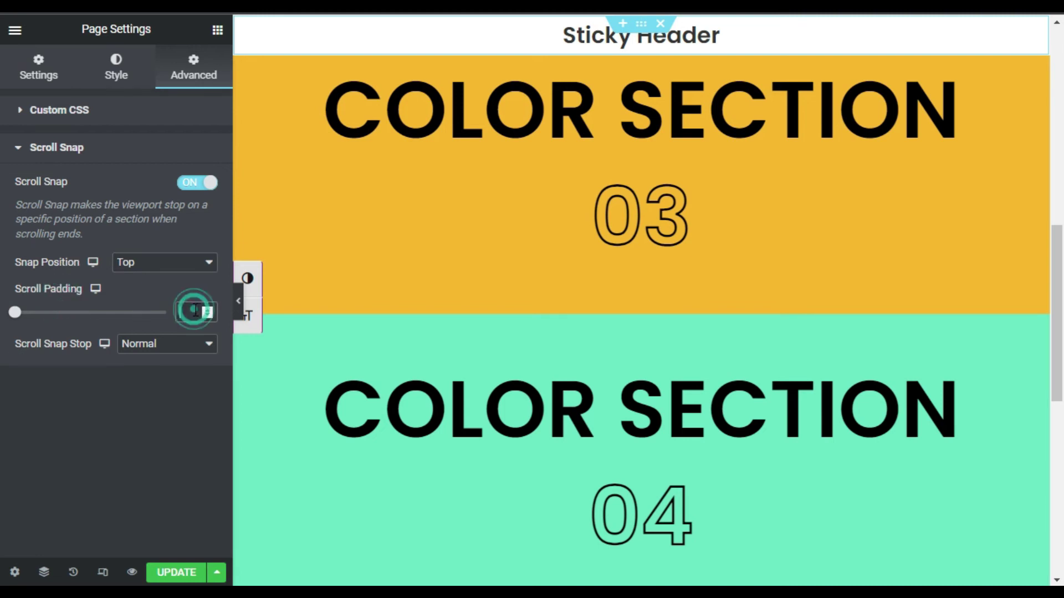
pyautogui.write('50')
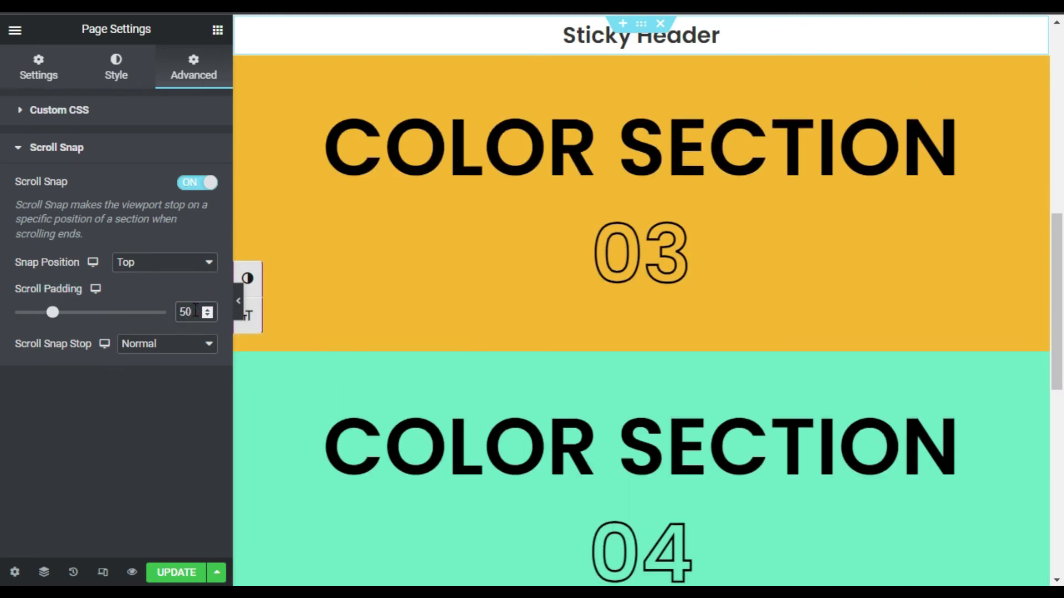
pyautogui.moveTo(673, 79)
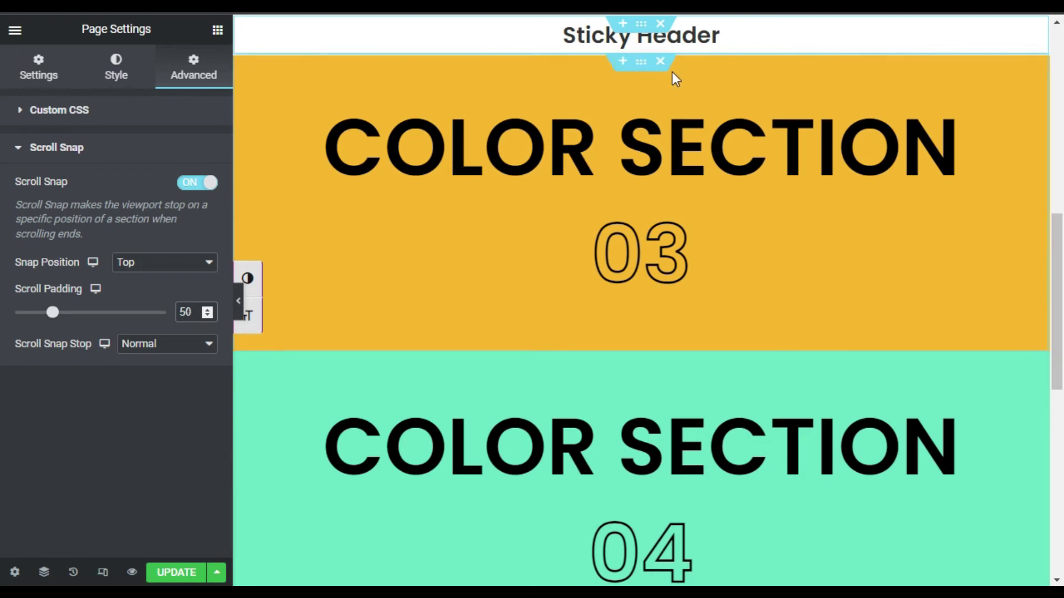
pyautogui.scroll(-3, 935, 252)
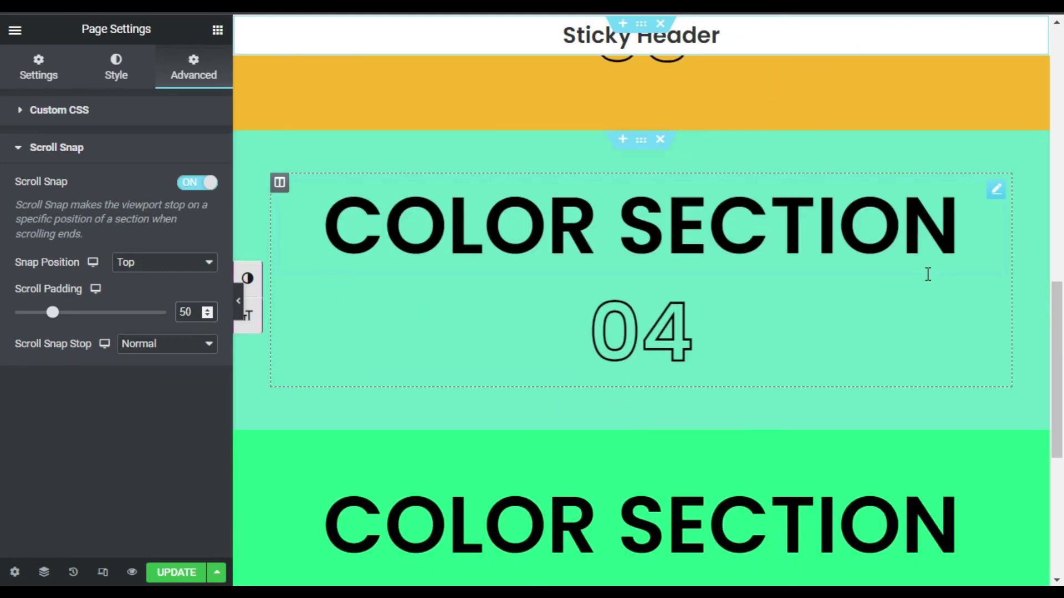
pyautogui.scroll(-3, 864, 271)
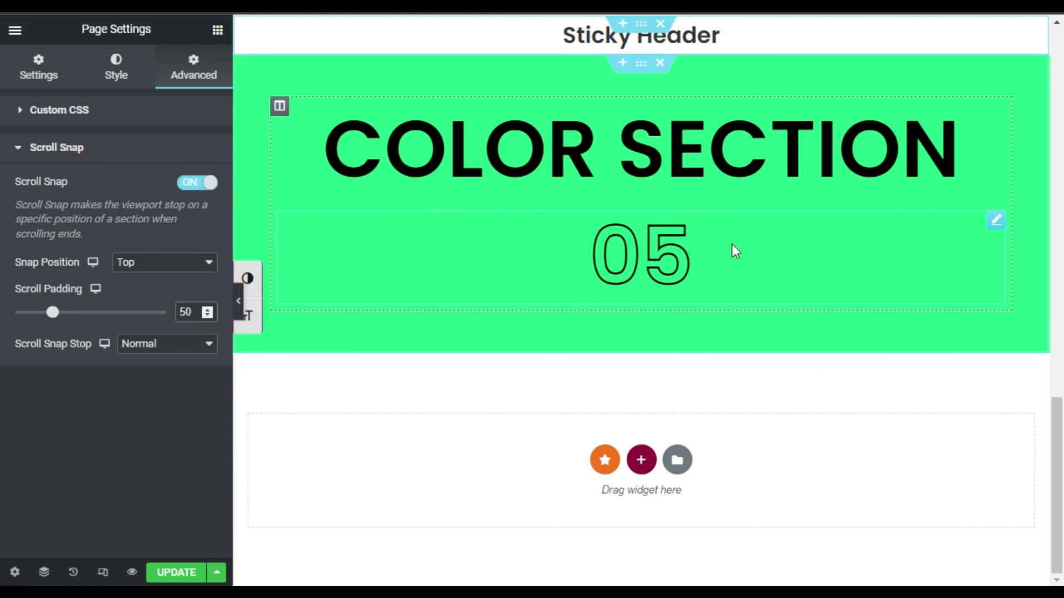
pyautogui.scroll(2, 733, 244)
pyautogui.scroll(2, 713, 256)
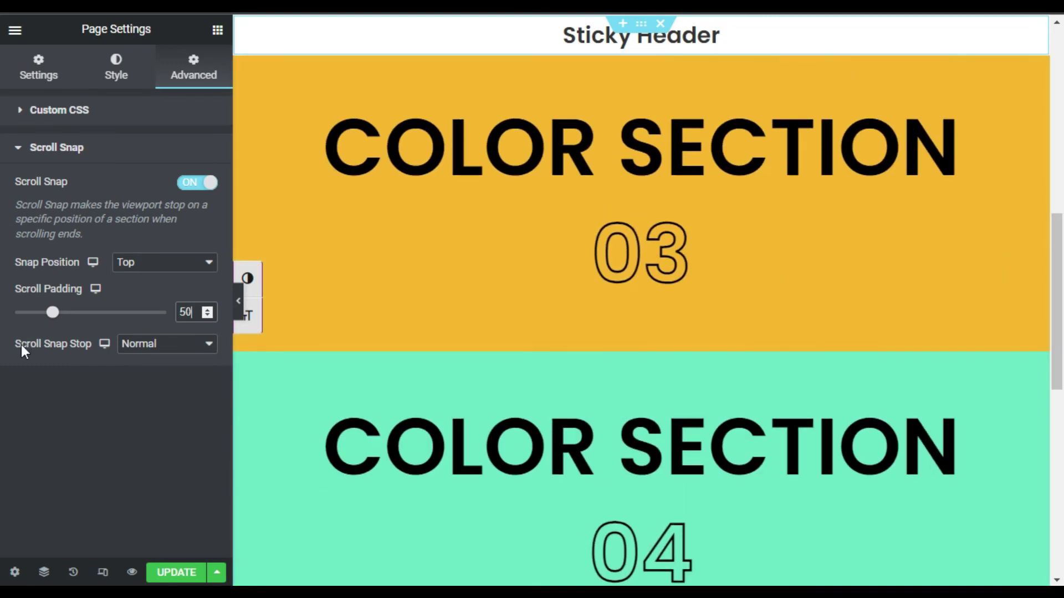
pyautogui.scroll(3, 550, 250)
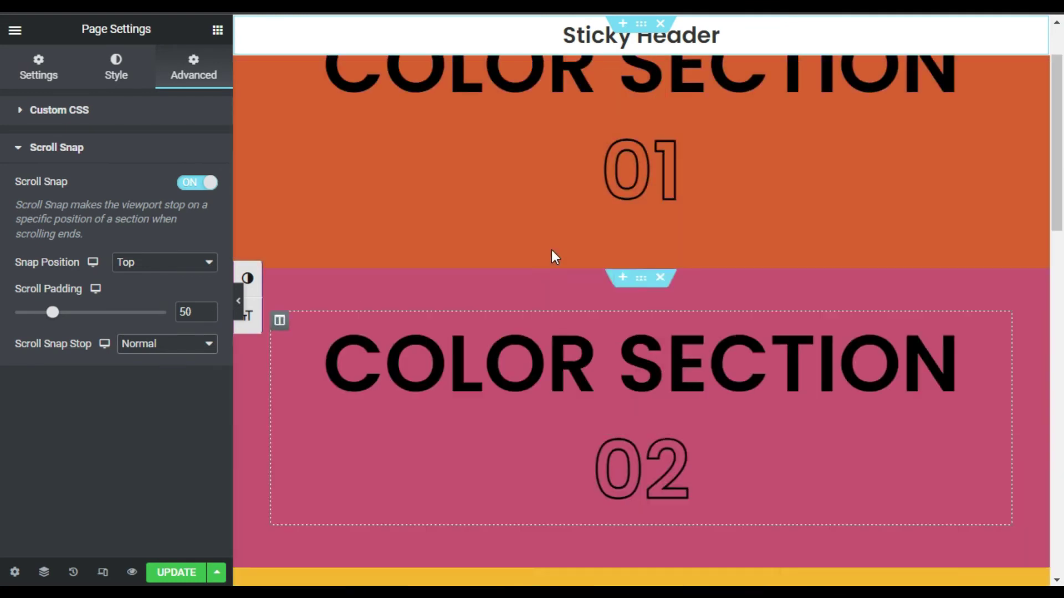
pyautogui.scroll(-3, 940, 202)
pyautogui.scroll(-3, 938, 204)
pyautogui.scroll(3, 935, 201)
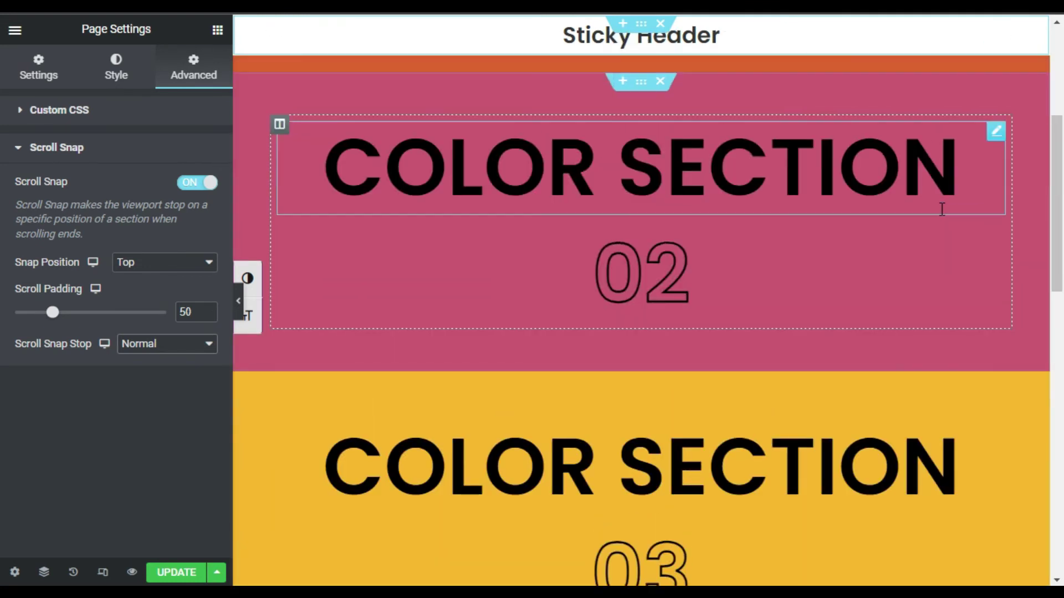
pyautogui.scroll(1, 940, 208)
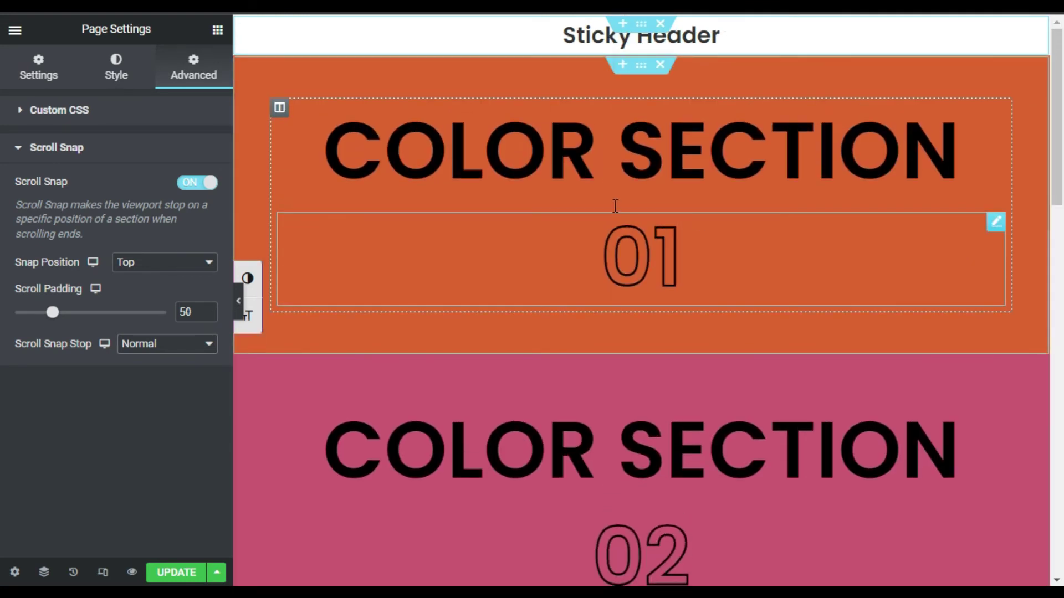
pyautogui.scroll(-5, 709, 227)
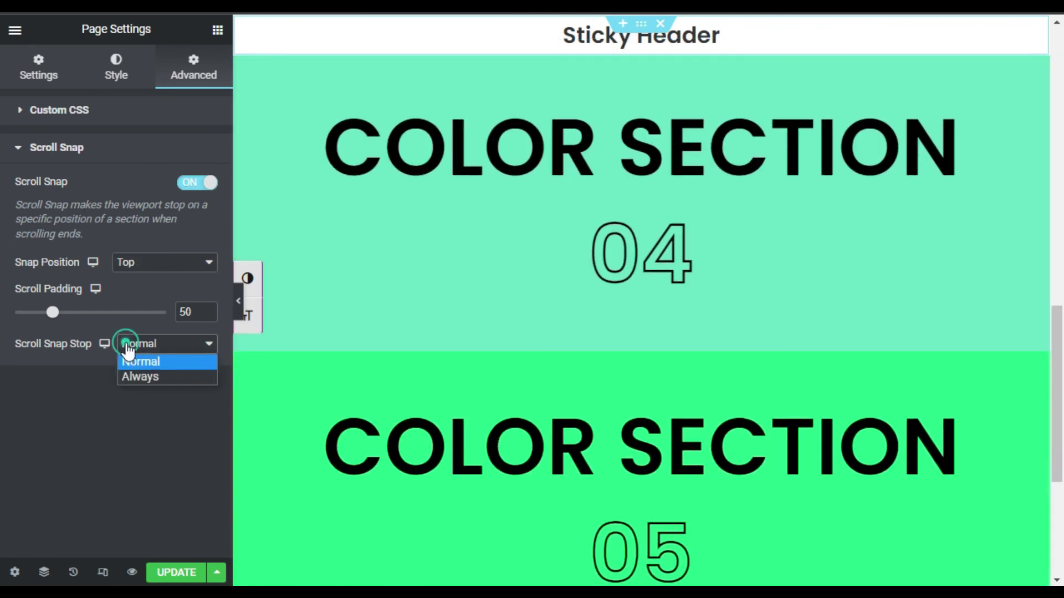
# Set Scroll Snap Stop to Always.
pyautogui.click(142, 376)
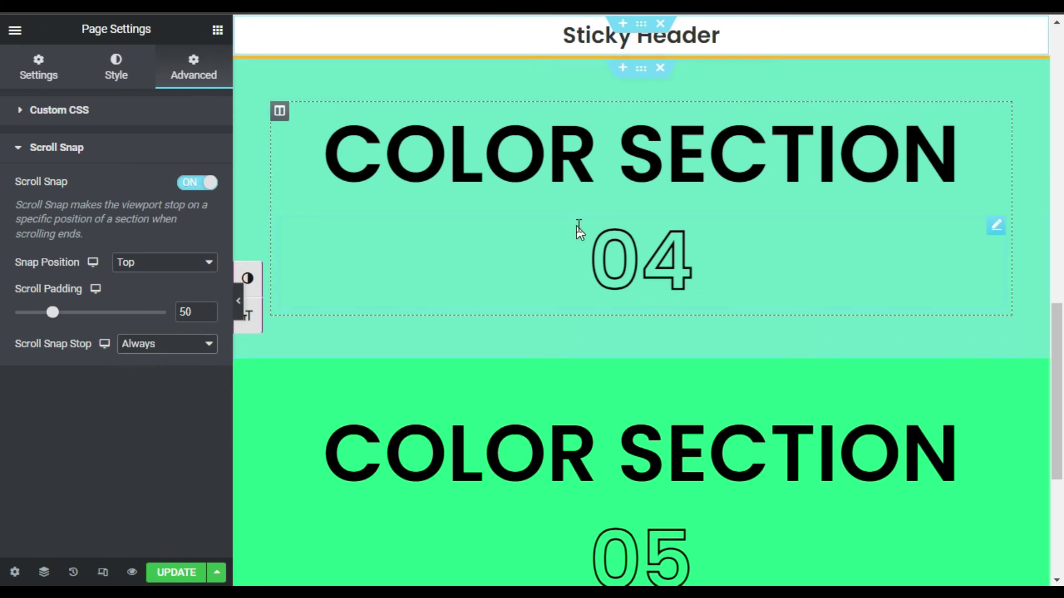
pyautogui.scroll(2, 577, 231)
pyautogui.scroll(-1, 579, 221)
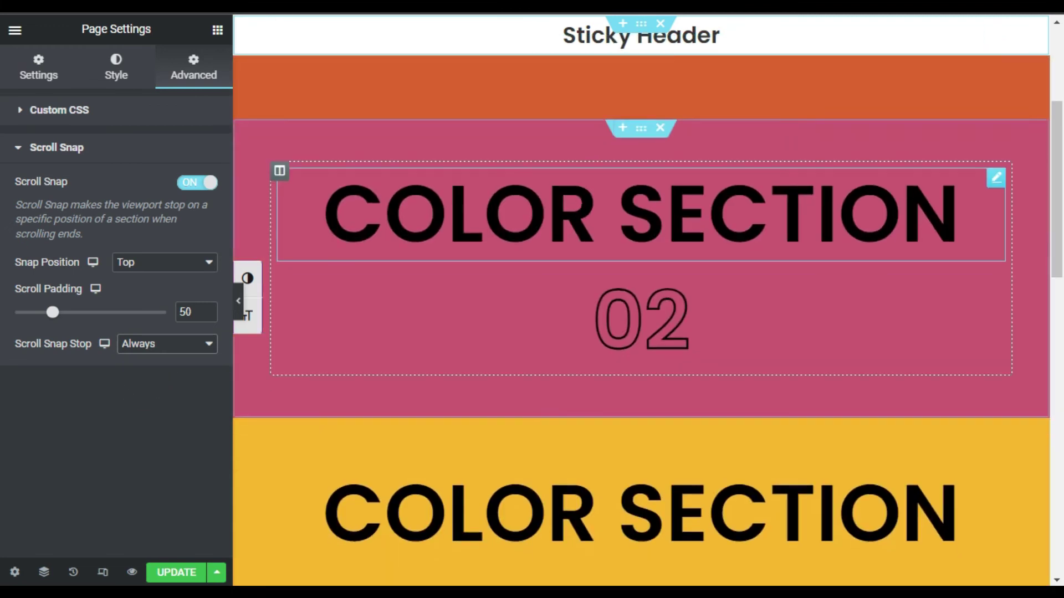
pyautogui.scroll(-1, 579, 222)
pyautogui.scroll(-1, 579, 222)
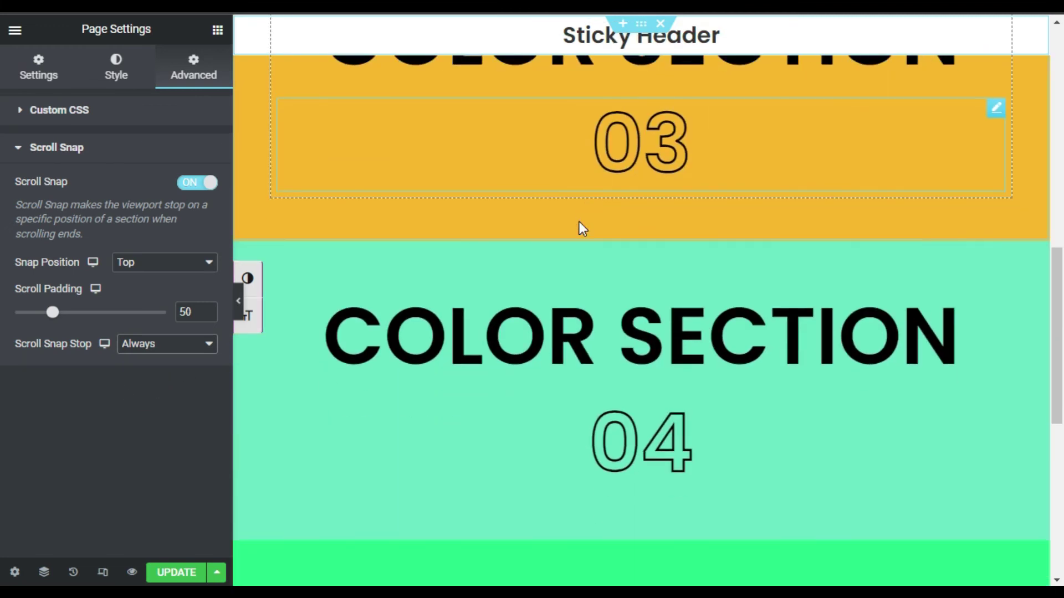
pyautogui.scroll(-1, 579, 222)
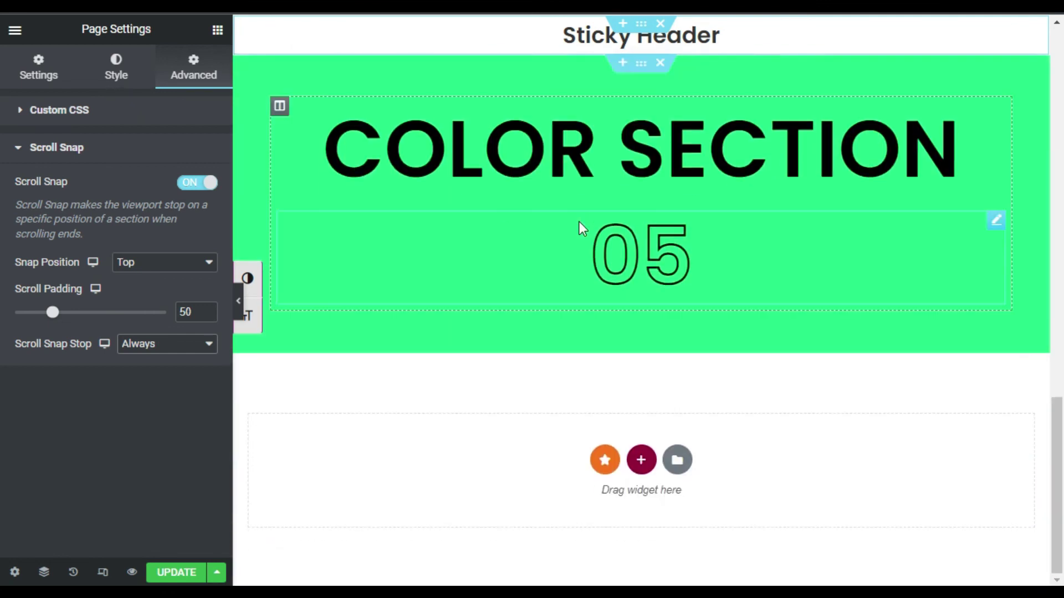
pyautogui.scroll(1, 580, 221)
pyautogui.scroll(3, 580, 222)
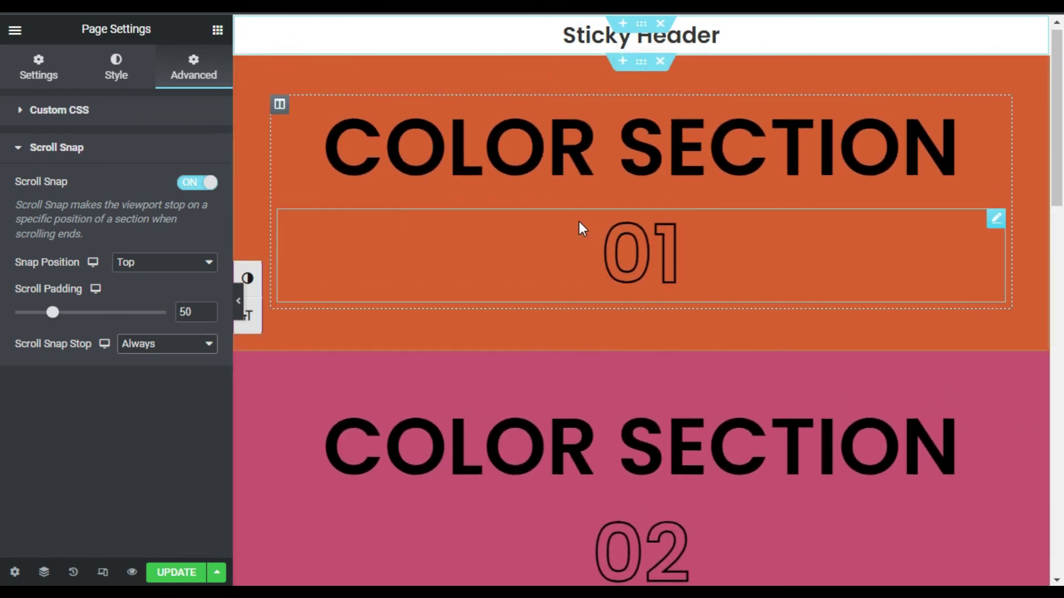
pyautogui.scroll(-1, 579, 222)
pyautogui.scroll(-1, 580, 221)
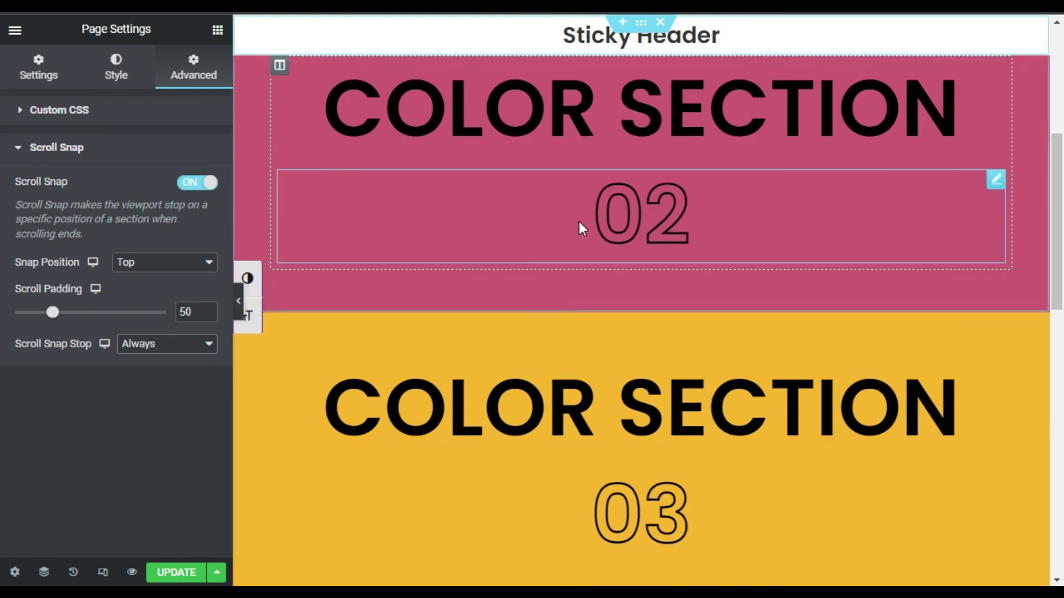
pyautogui.scroll(2, 579, 222)
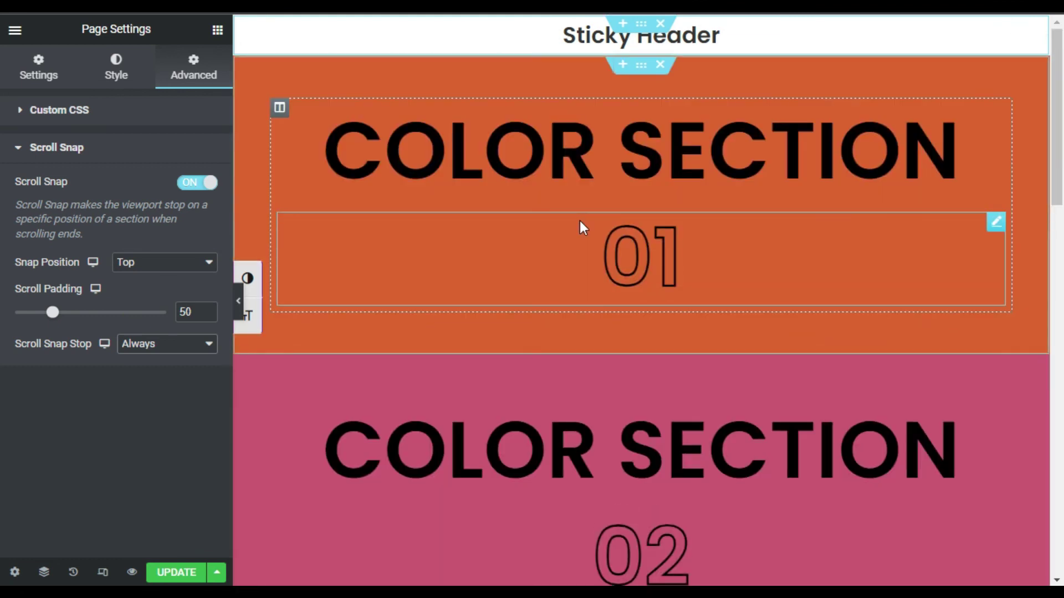